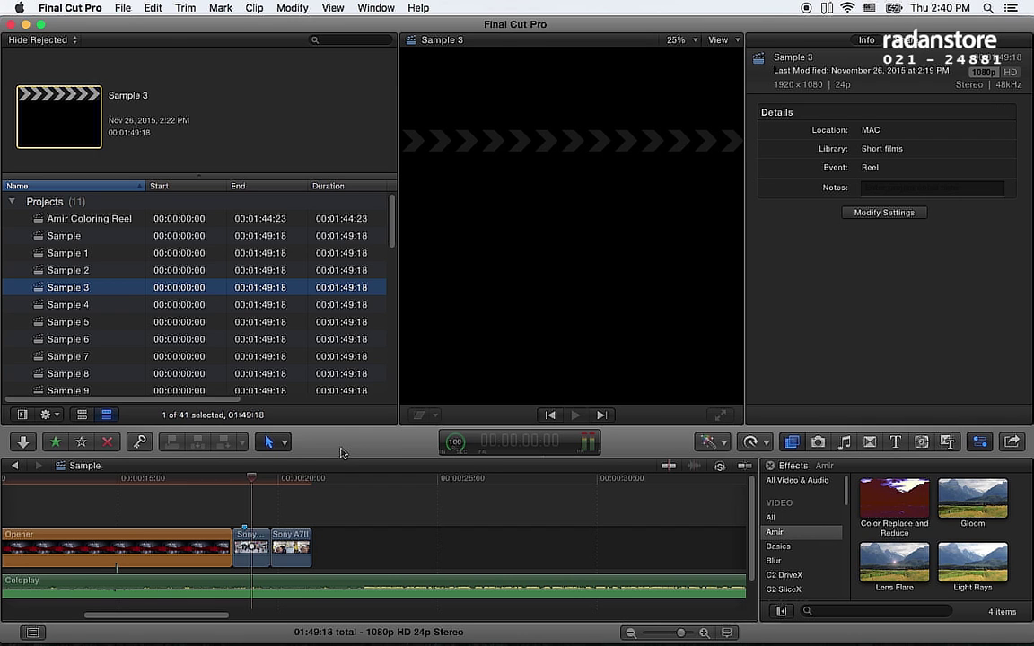
# Look through Final Cut Pro's File menu without choosing anything, then select the Sample project.
pyautogui.click(123, 8)
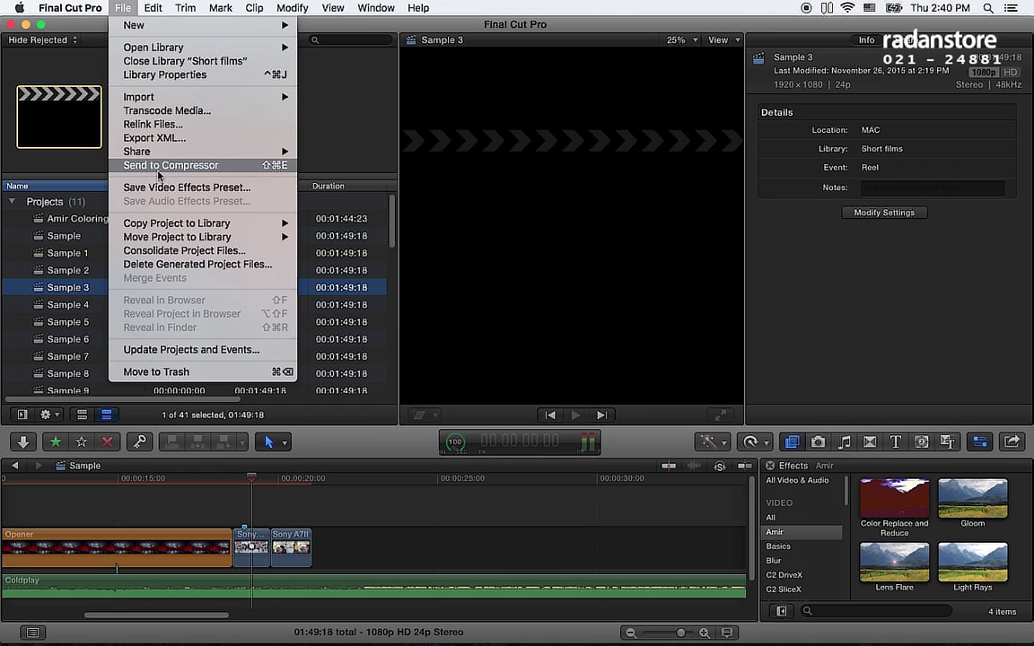
pyautogui.moveTo(173, 153)
pyautogui.moveTo(269, 152)
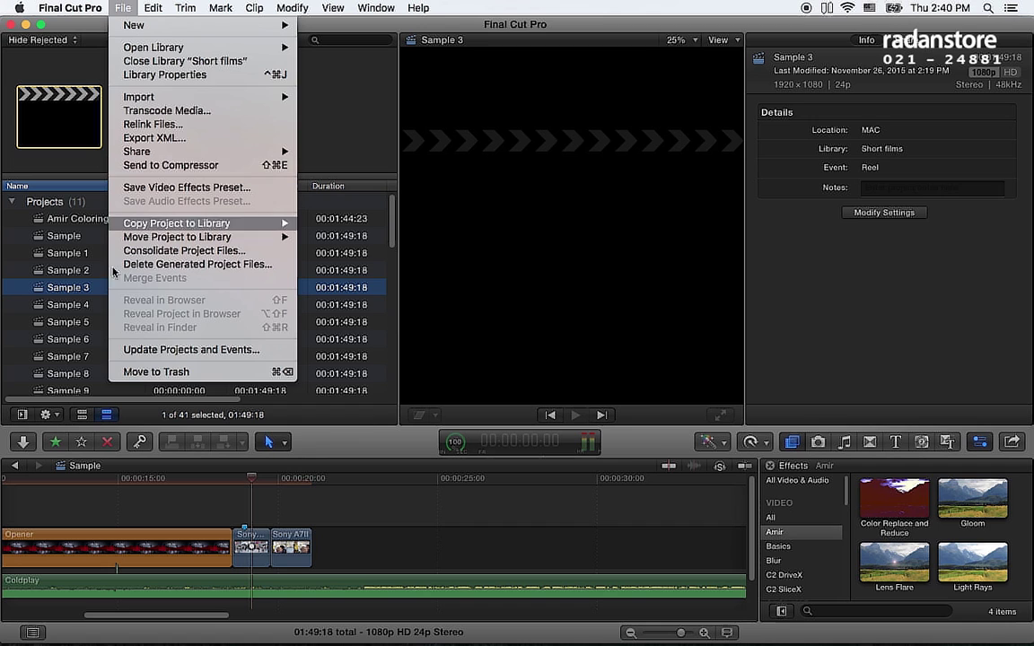
pyautogui.click(85, 252)
pyautogui.click(90, 238)
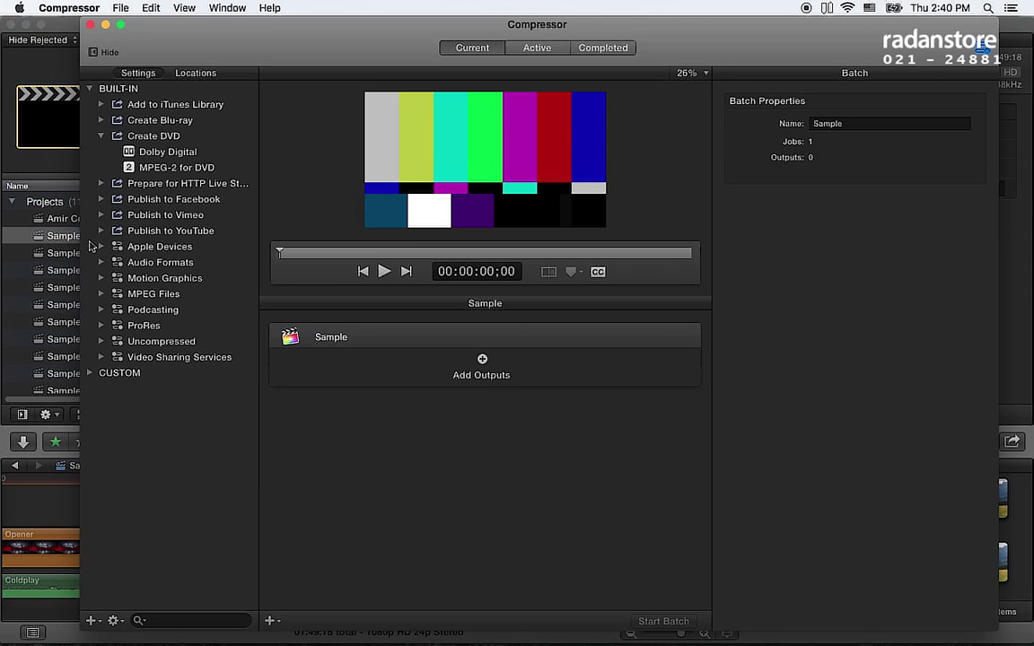
# Send the Sample 1 project from Final Cut Pro to Compressor.
pyautogui.click(80, 254)
pyautogui.press('super+e')
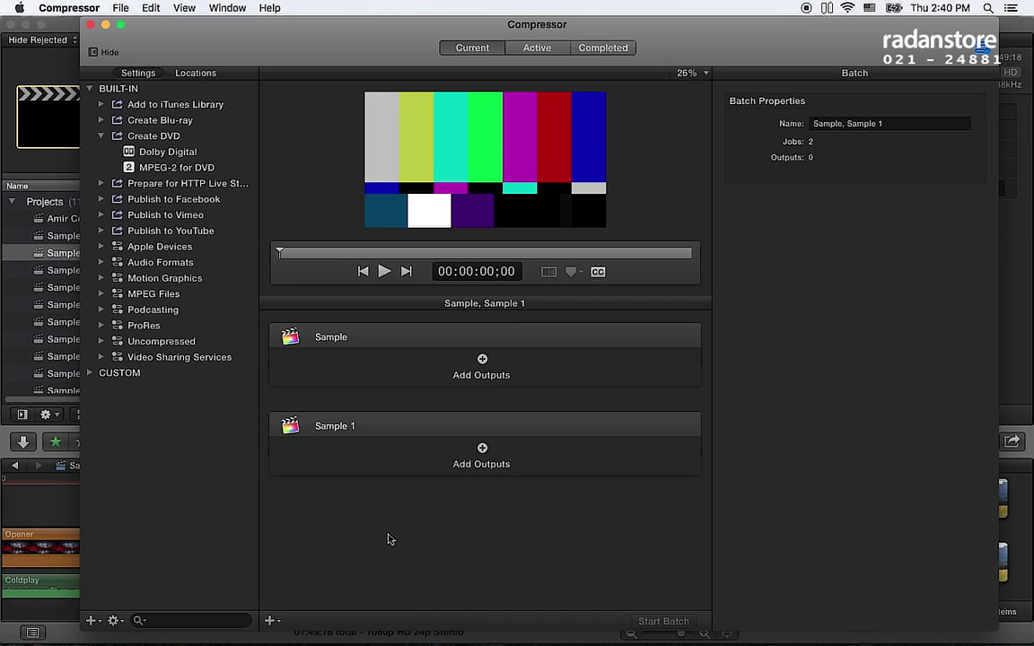
pyautogui.press('super+Tab')
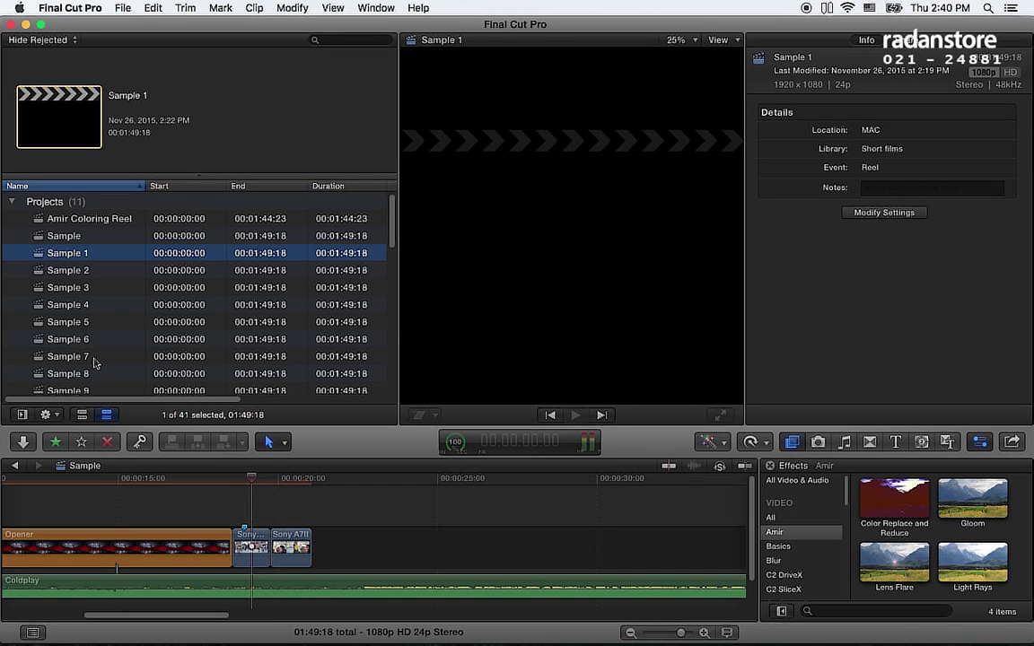
pyautogui.press('super+Tab')
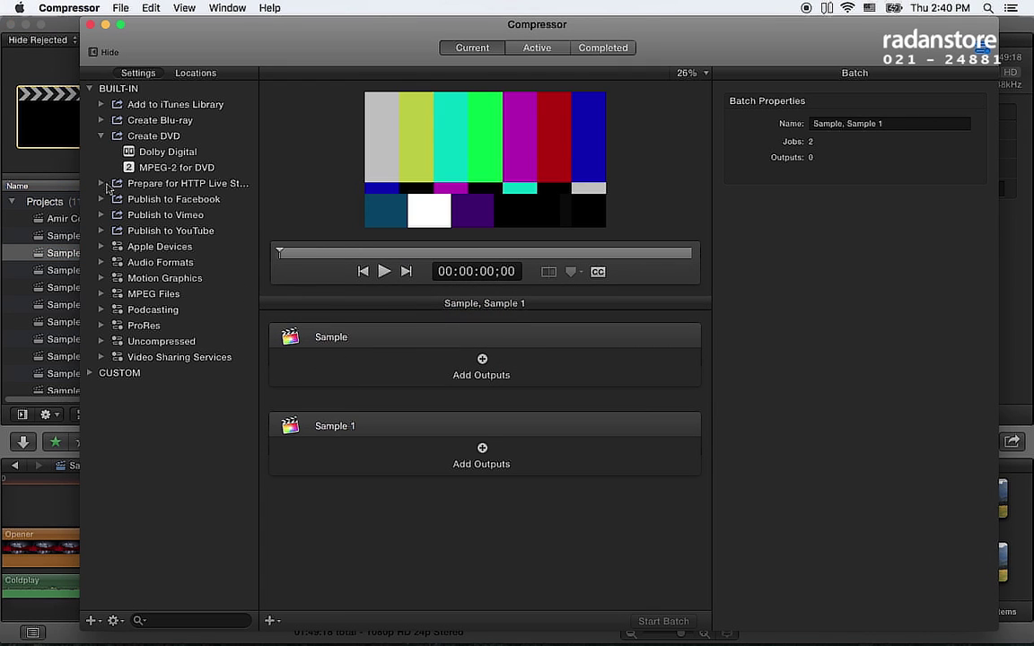
# Add the Create DVD > MPEG-2 for DVD setting as an output of the Sample job.
pyautogui.click(100, 135)
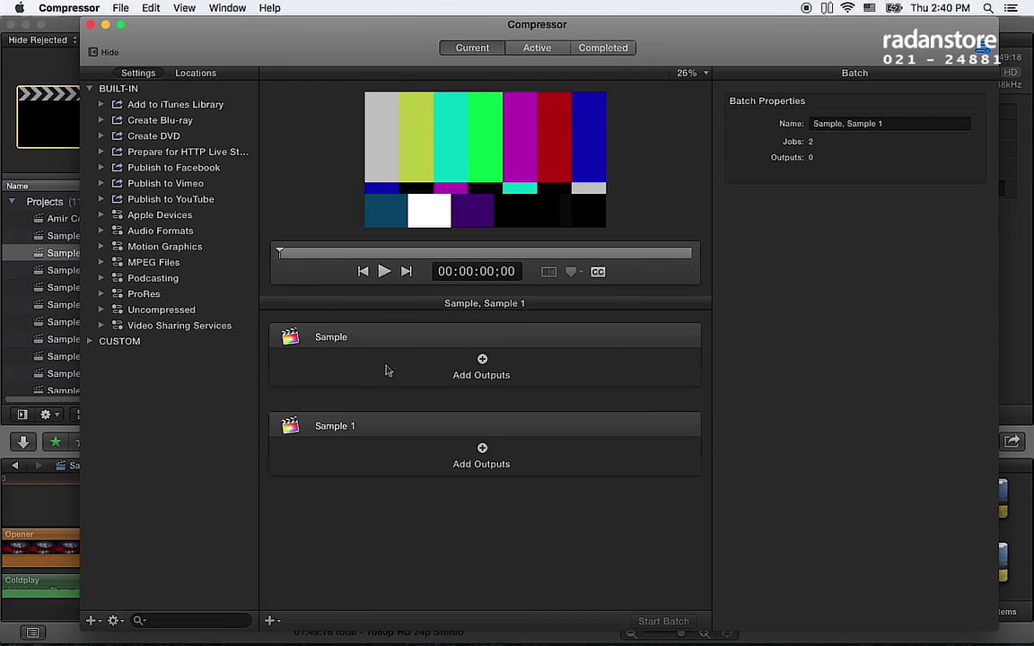
pyautogui.click(101, 137)
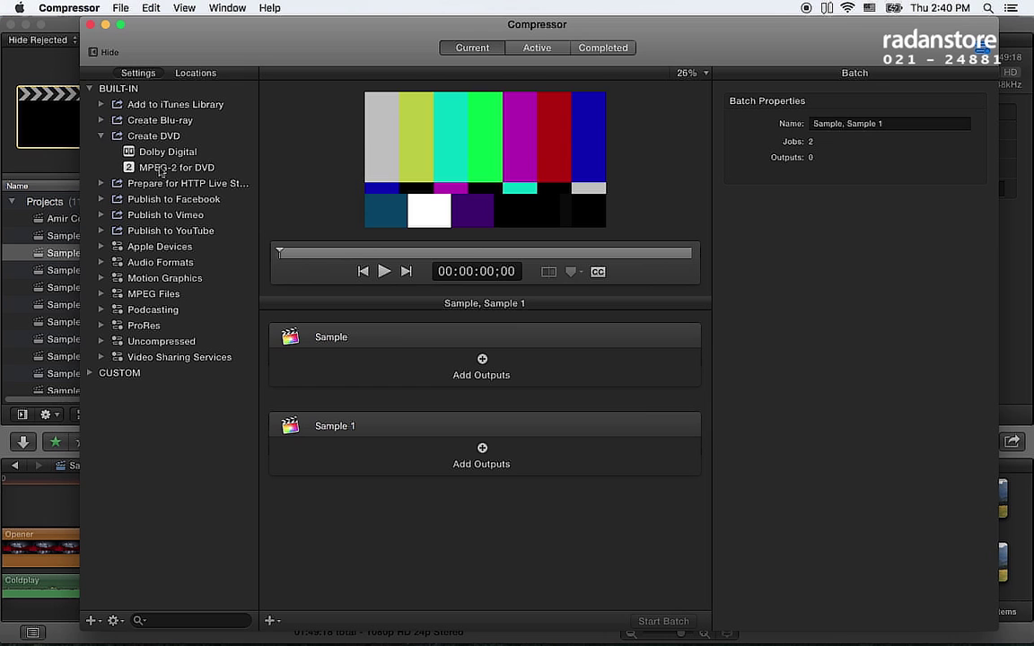
pyautogui.moveTo(161, 171); pyautogui.dragTo(395, 364)
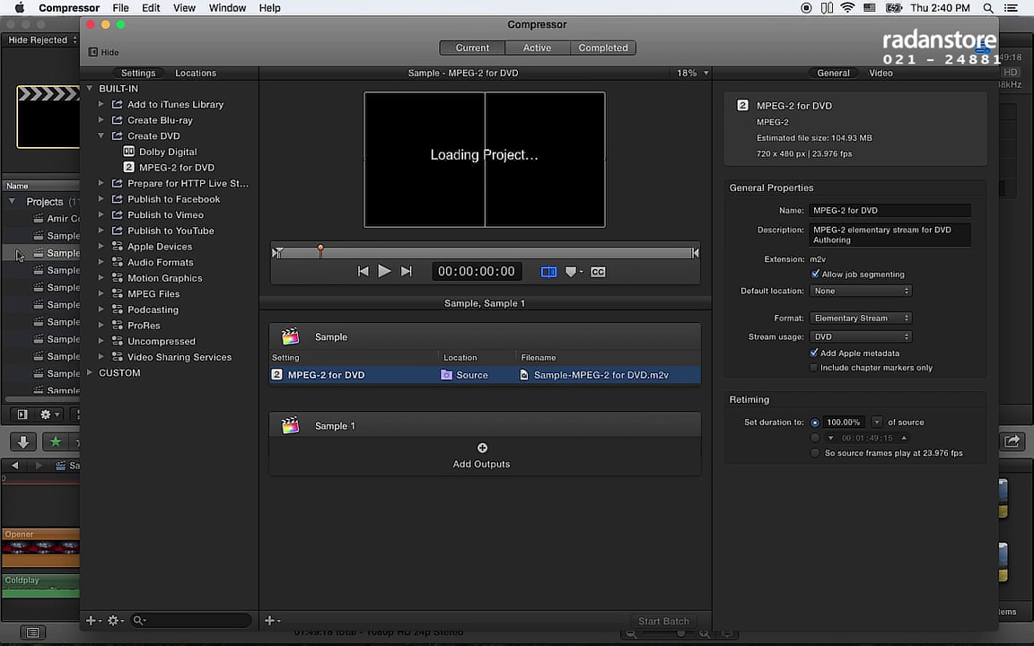
pyautogui.moveTo(272, 381)
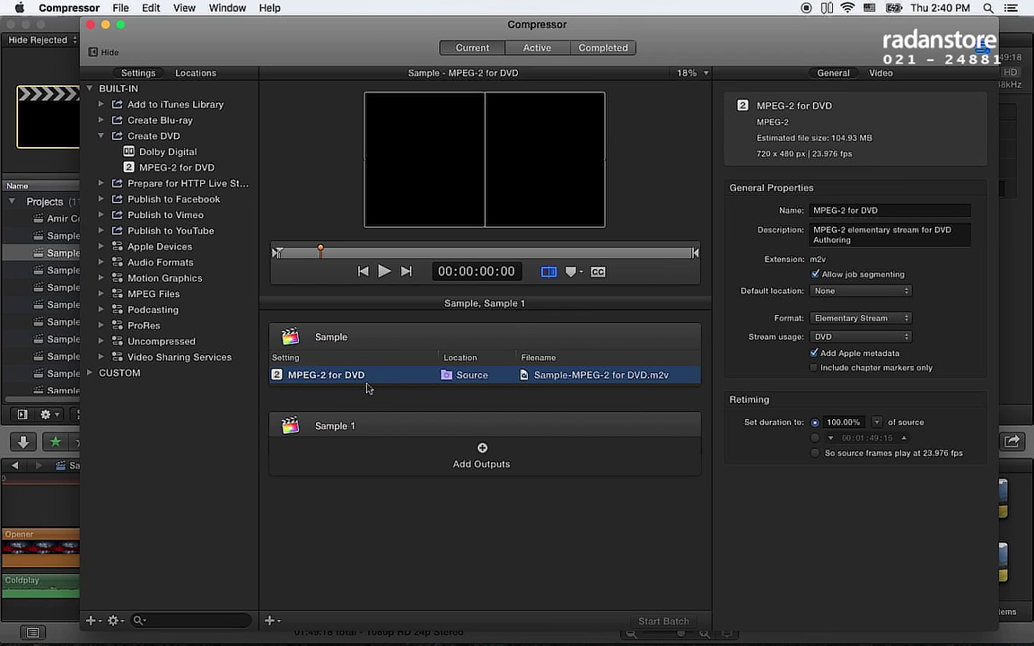
# Set Built-in > Create DVD > MPEG-2 for DVD as the default setting in Compressor Preferences.
pyautogui.click(63, 8)
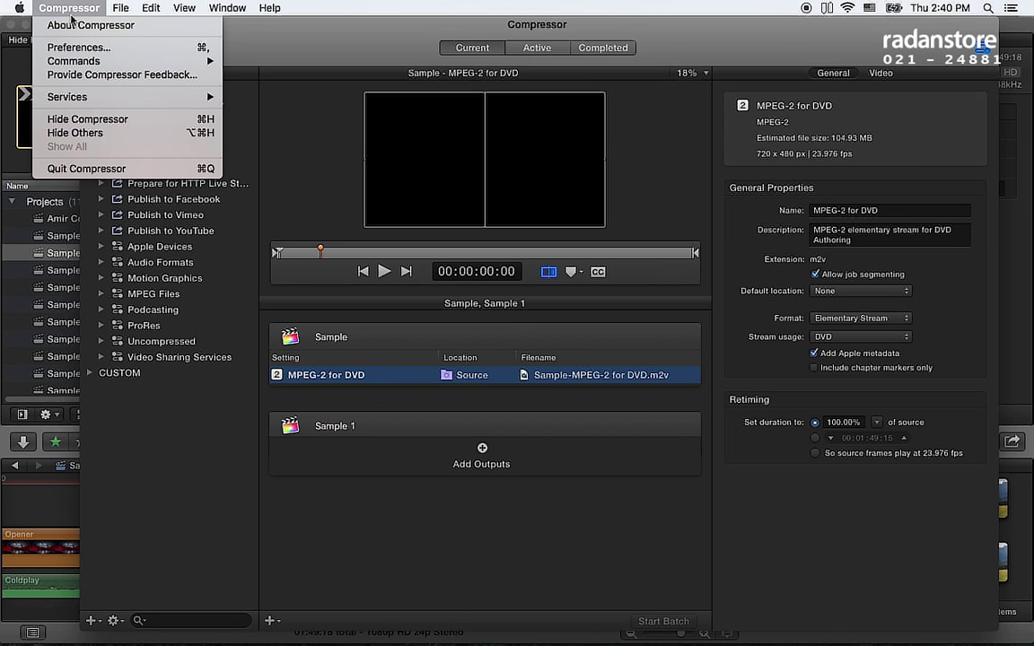
pyautogui.click(82, 47)
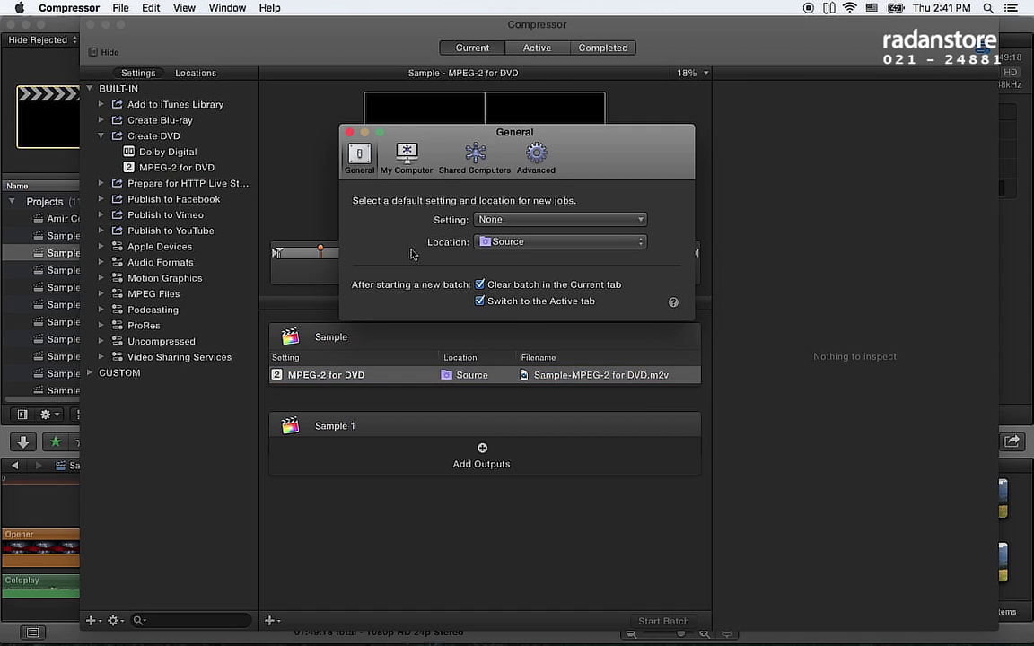
pyautogui.click(96, 7)
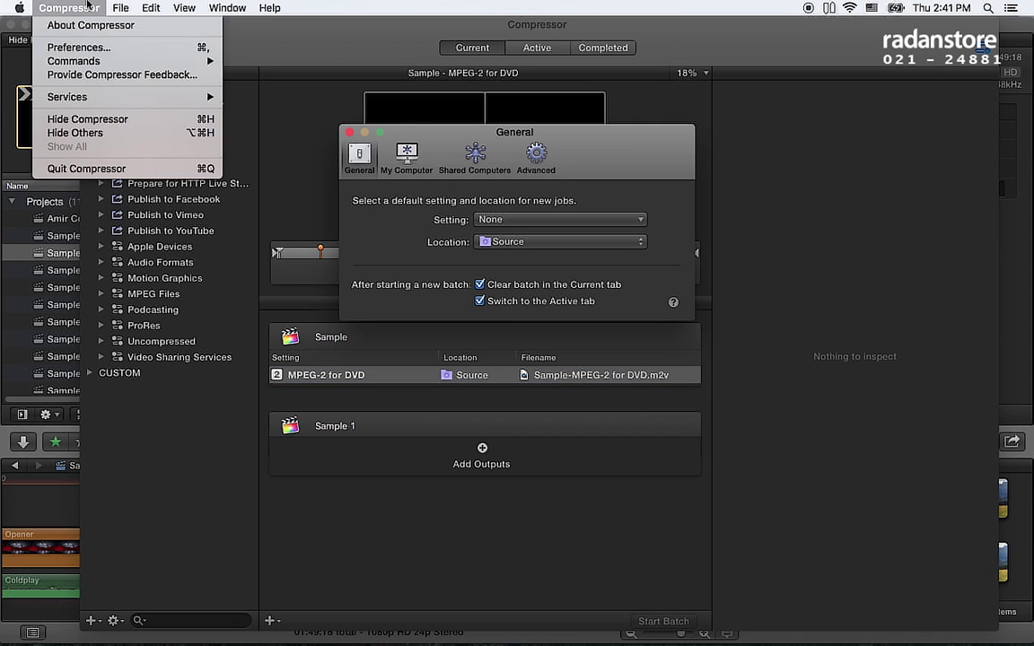
pyautogui.click(400, 199)
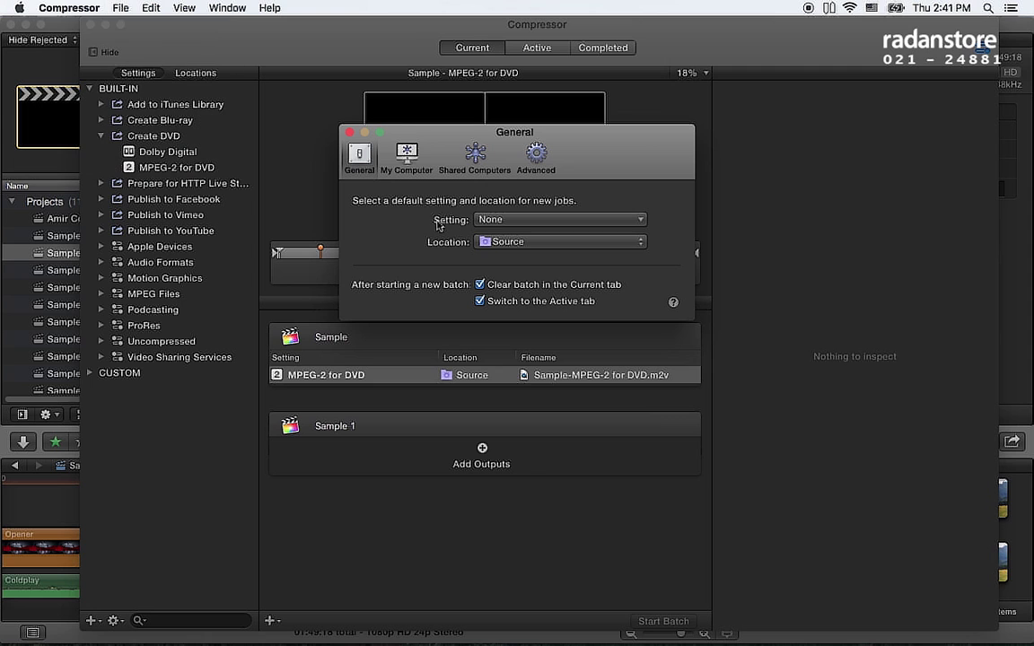
pyautogui.click(485, 223)
pyautogui.moveTo(509, 258)
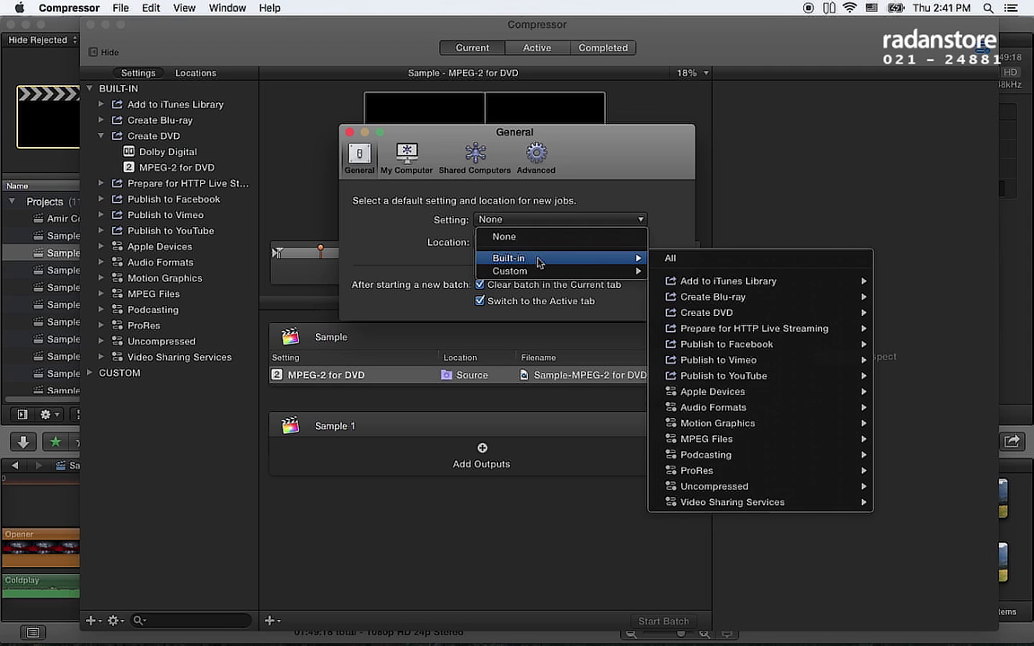
pyautogui.moveTo(743, 316)
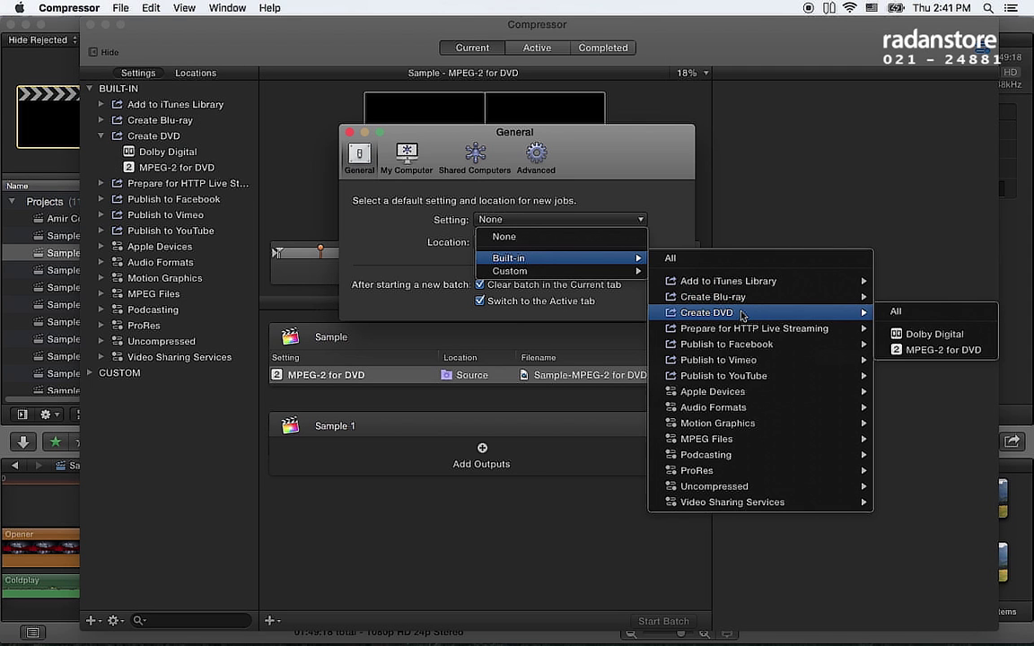
pyautogui.click(940, 351)
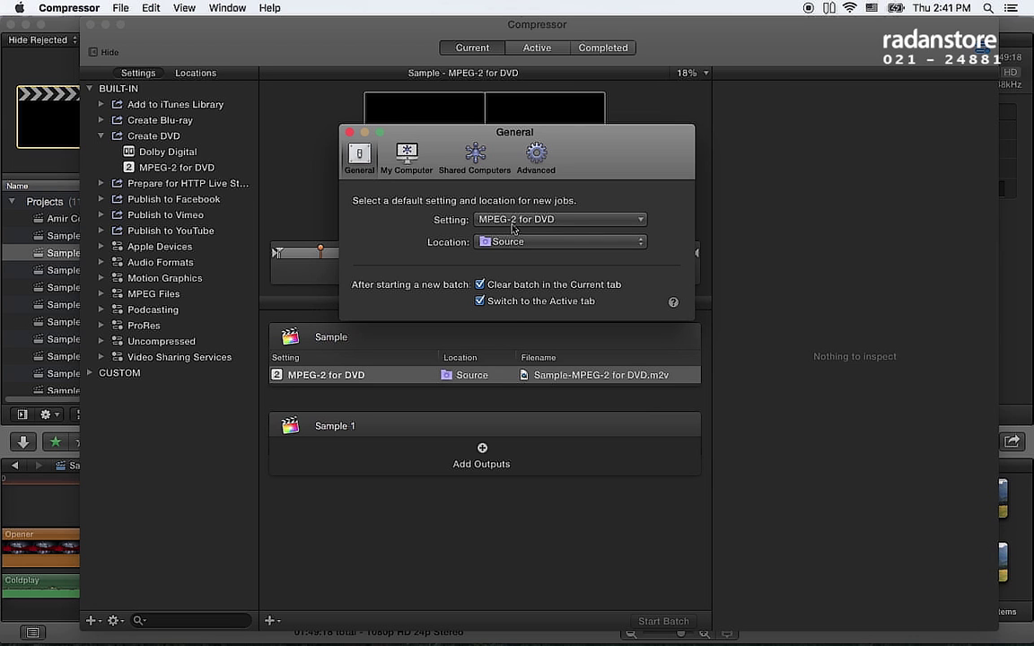
pyautogui.click(351, 135)
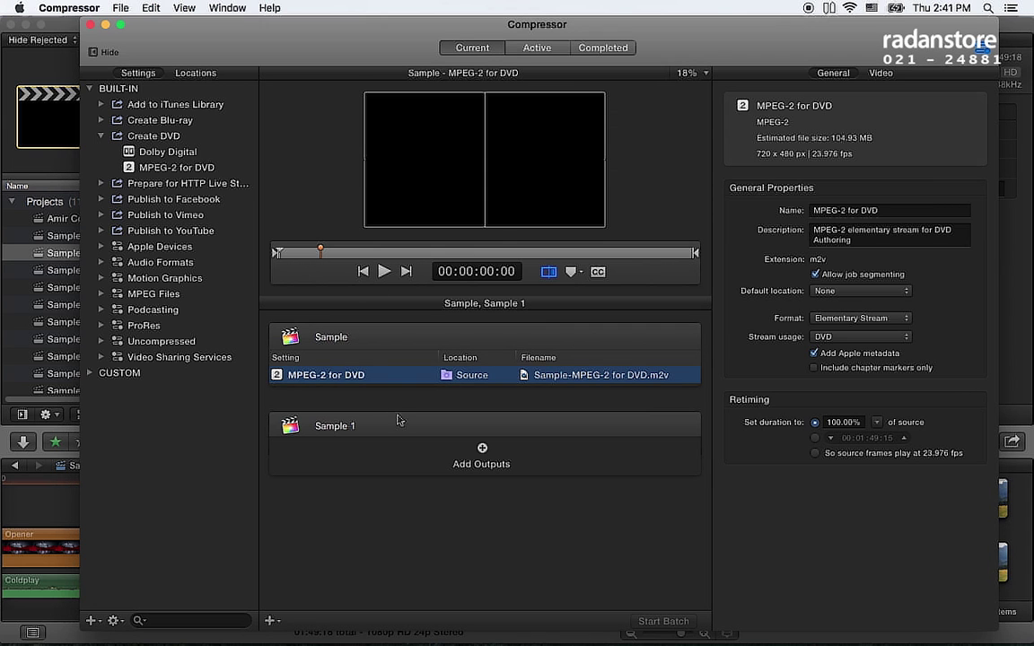
# Send the Coloring Reel, Sample and Sample 1 projects from Final Cut Pro to Compressor.
pyautogui.click(406, 427)
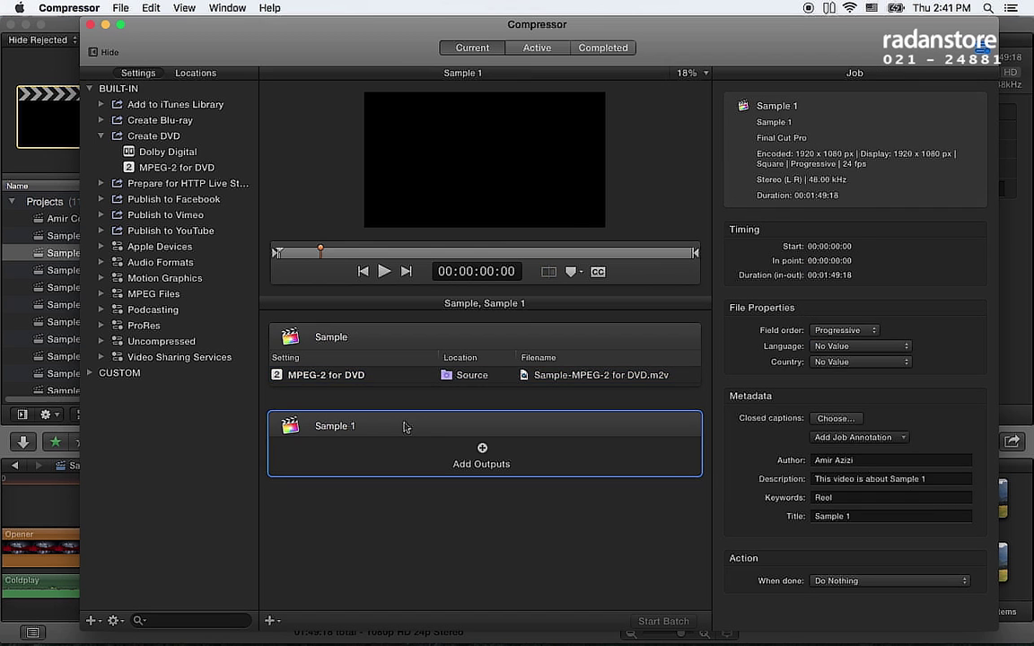
pyautogui.click(67, 224)
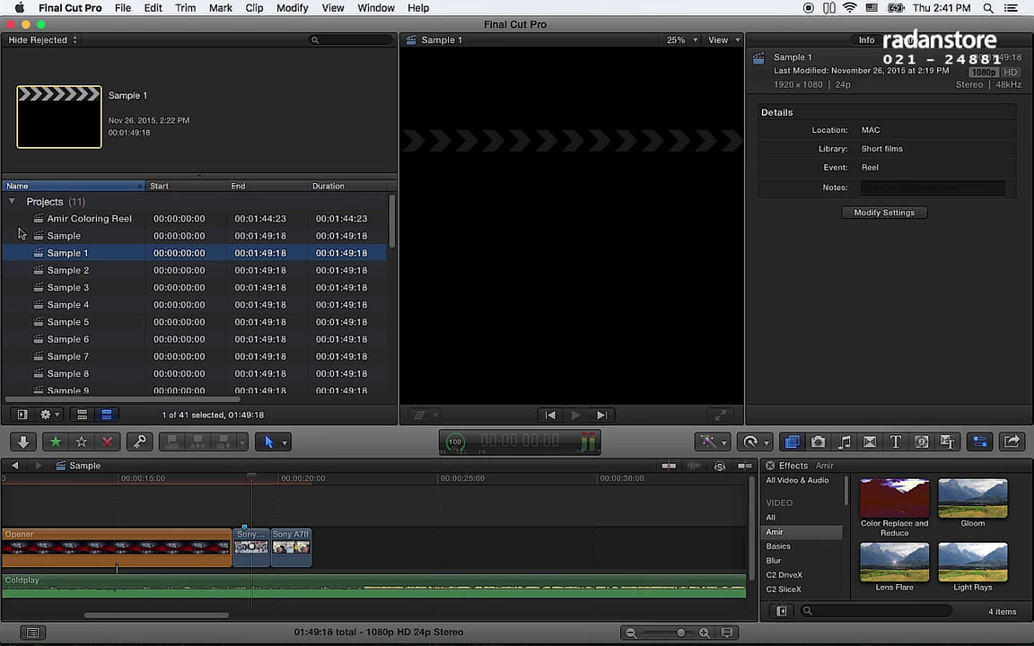
pyautogui.click(67, 224)
pyautogui.press('super+e')
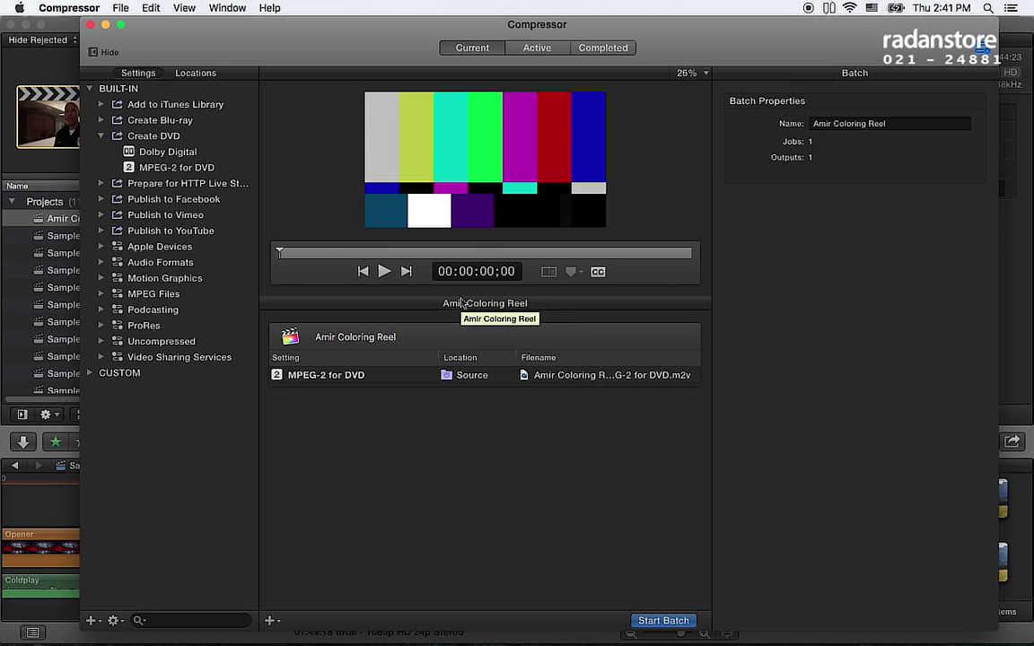
pyautogui.click(72, 235)
pyautogui.click(96, 238)
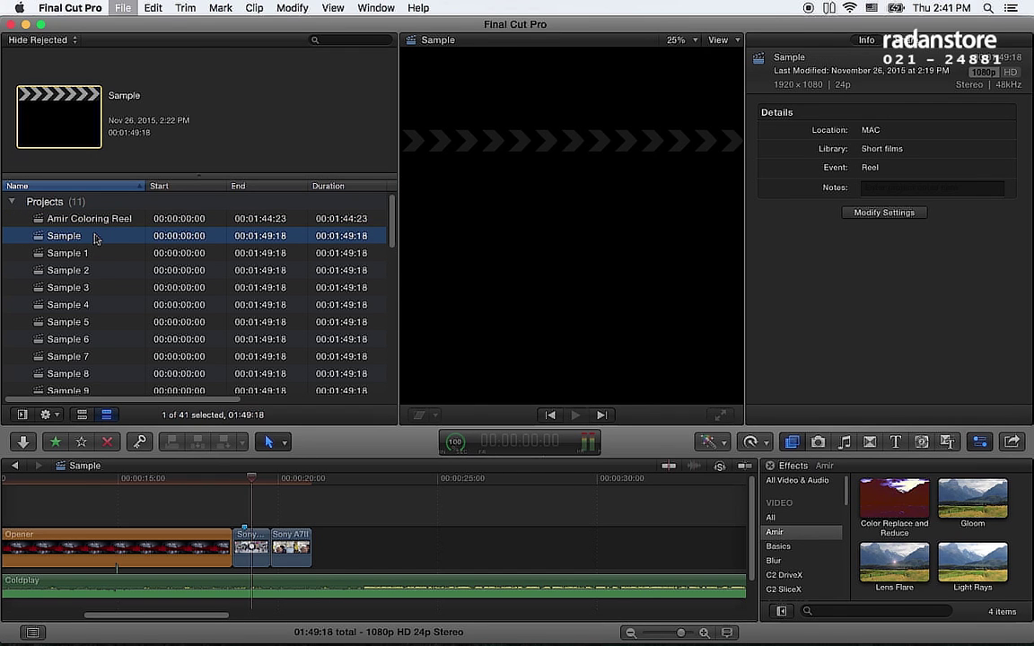
pyautogui.press('super+Tab')
pyautogui.click(79, 253)
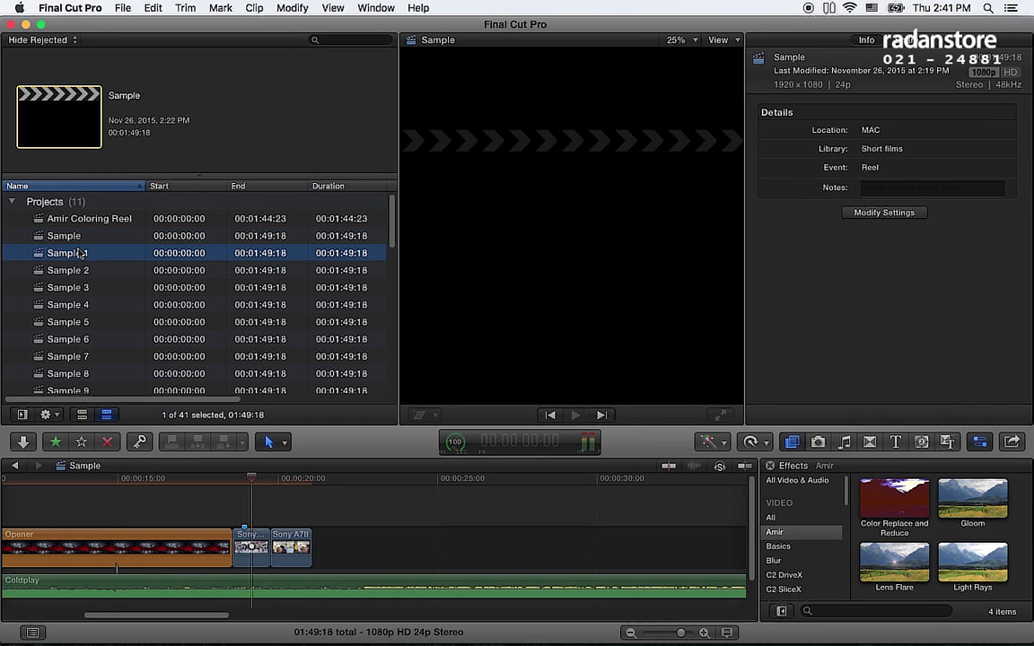
pyautogui.press('super+shift+e')
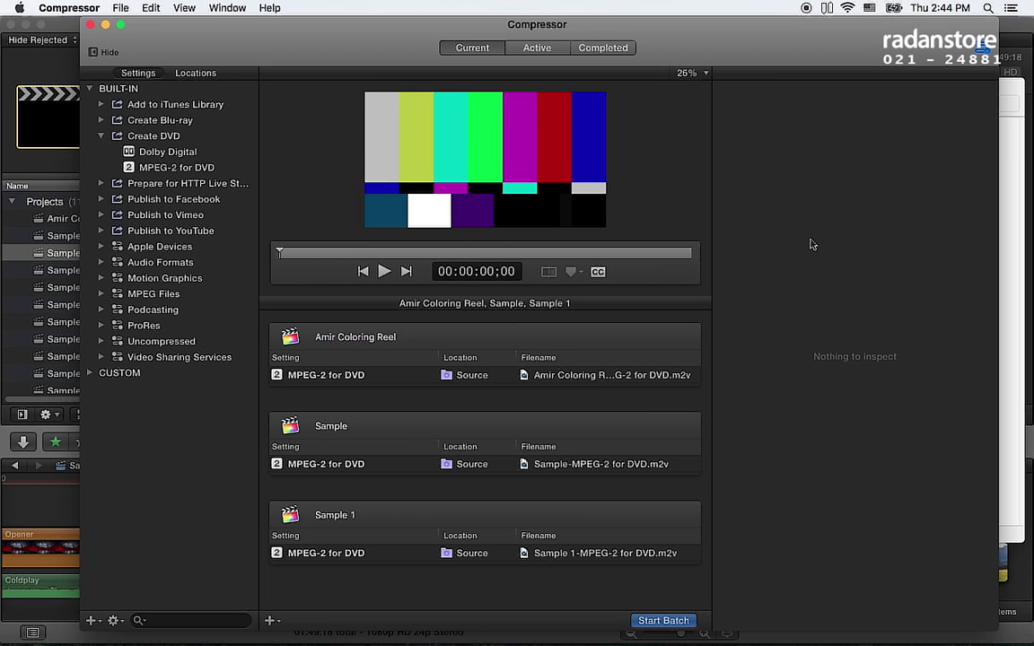
# Keep Source as the default output location in Compressor Preferences.
pyautogui.click(72, 9)
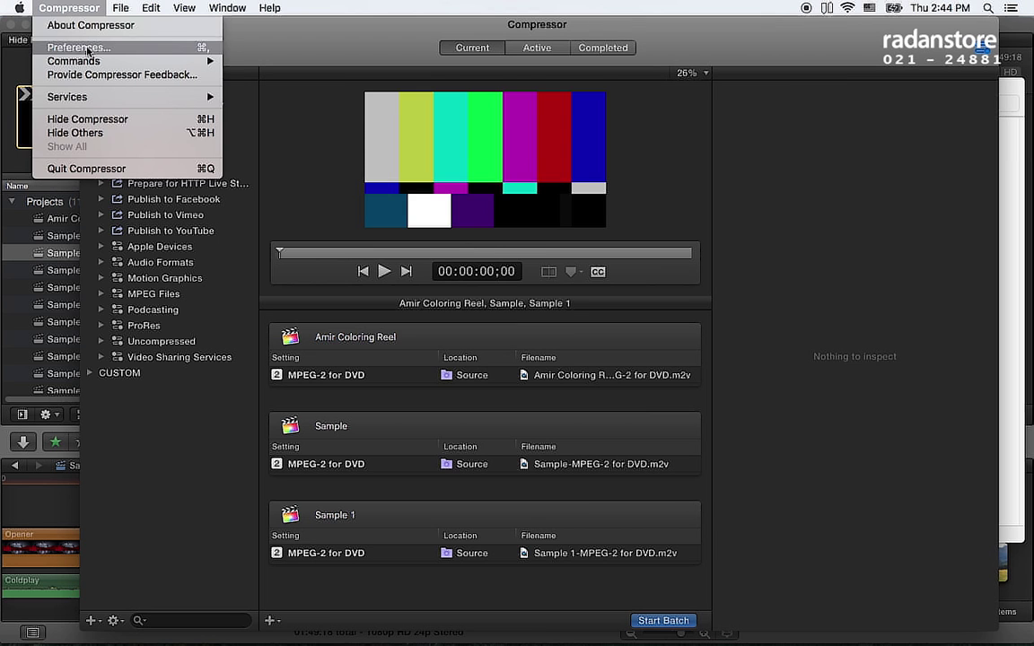
pyautogui.click(87, 48)
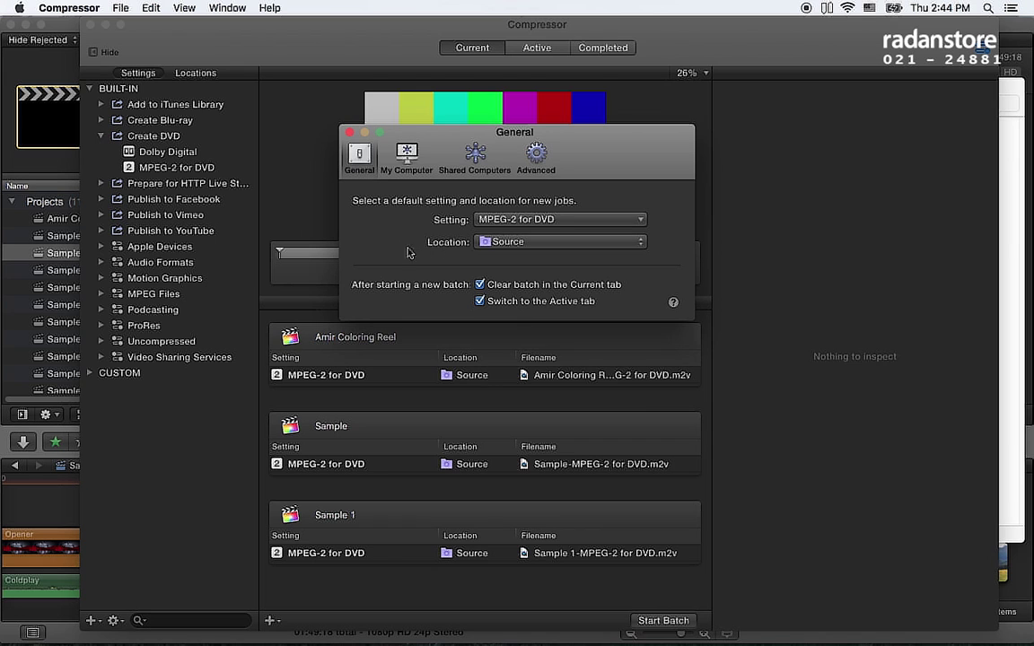
pyautogui.click(543, 242)
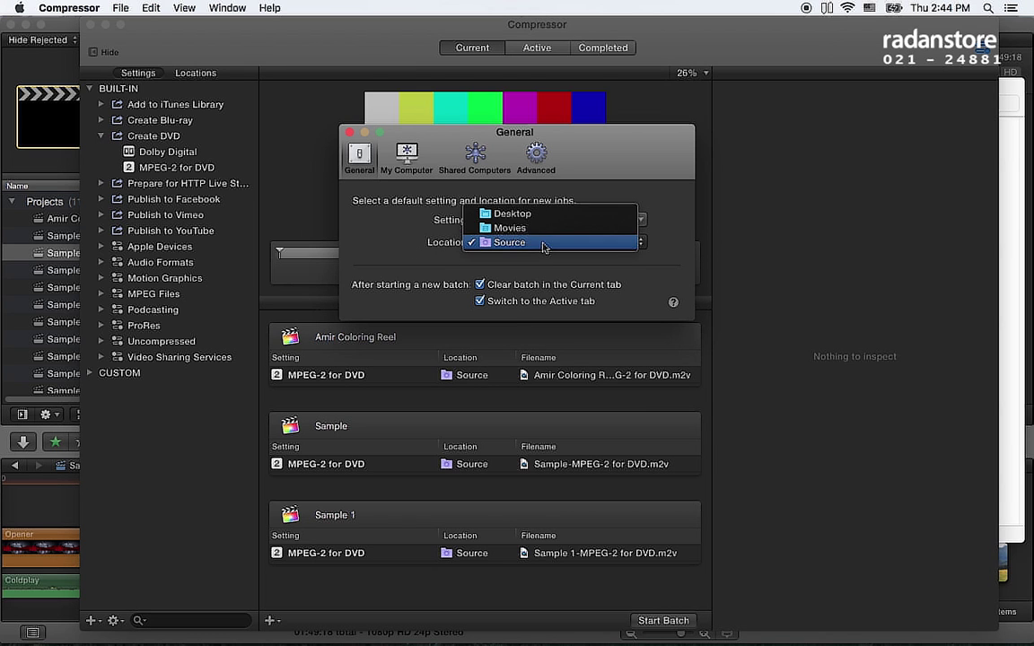
pyautogui.click(545, 219)
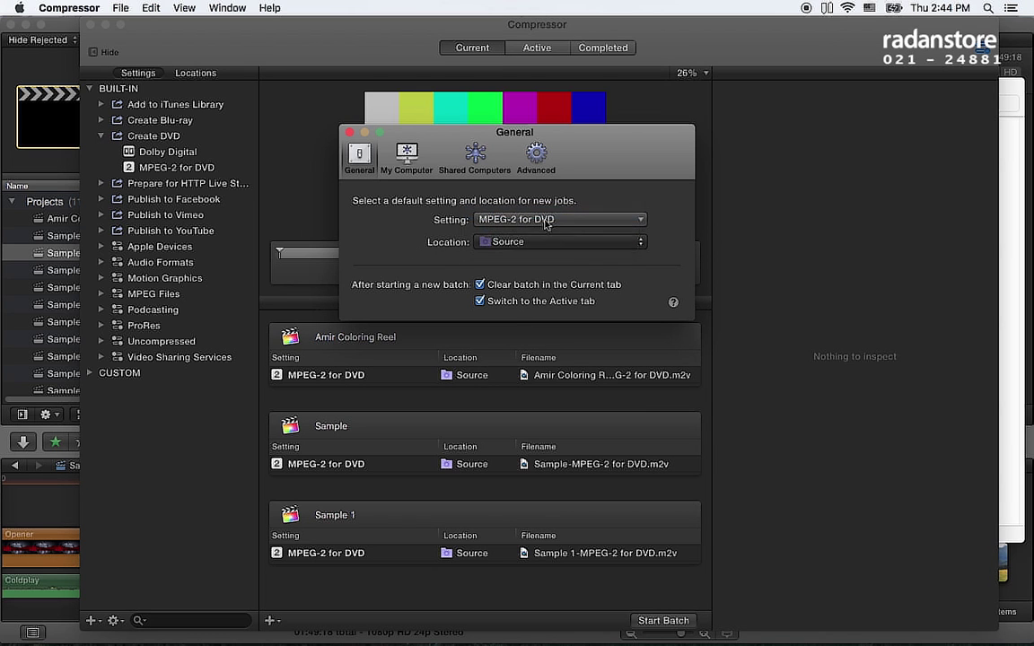
pyautogui.press('super+w')
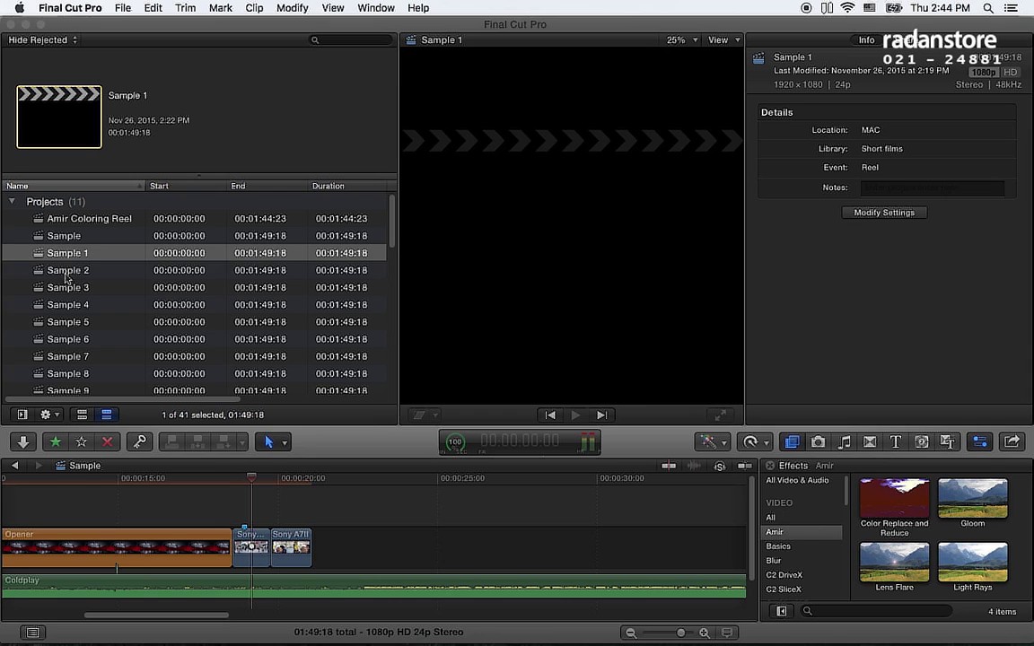
# Send the Sample 4 project to Compressor and review the four MPEG-2 for DVD jobs.
pyautogui.click(58, 251)
pyautogui.click(81, 270)
pyautogui.click(91, 307)
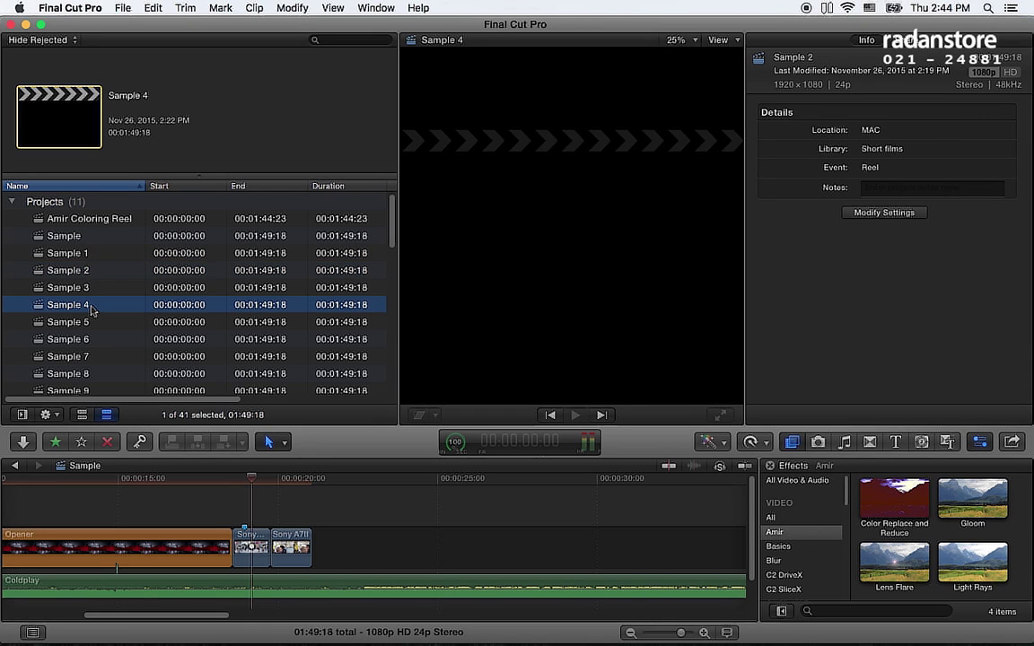
pyautogui.press('super+e')
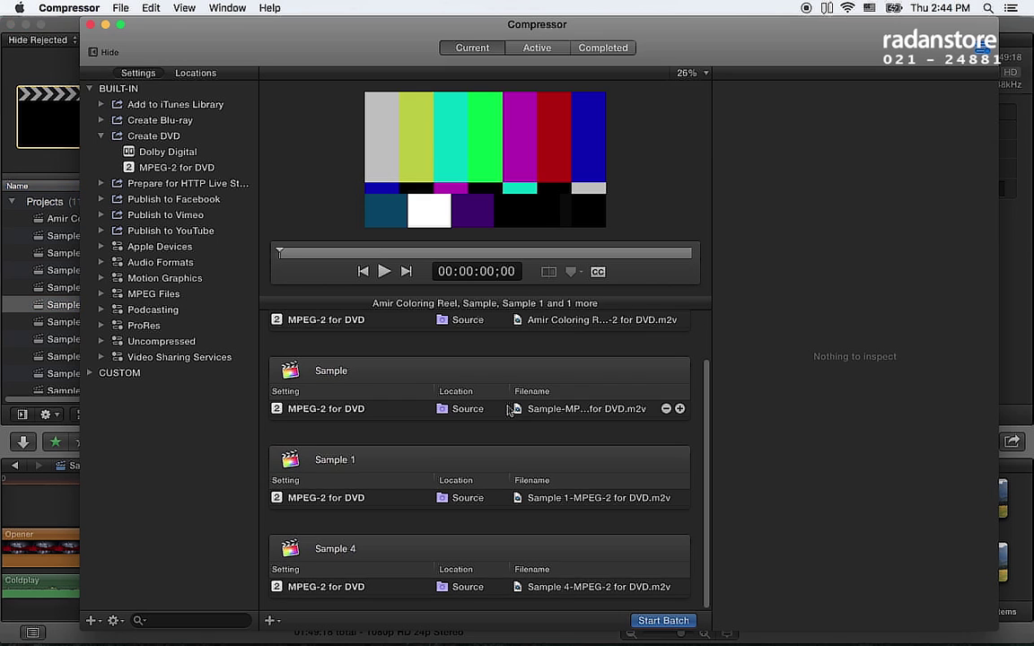
pyautogui.scroll(2, 467, 409)
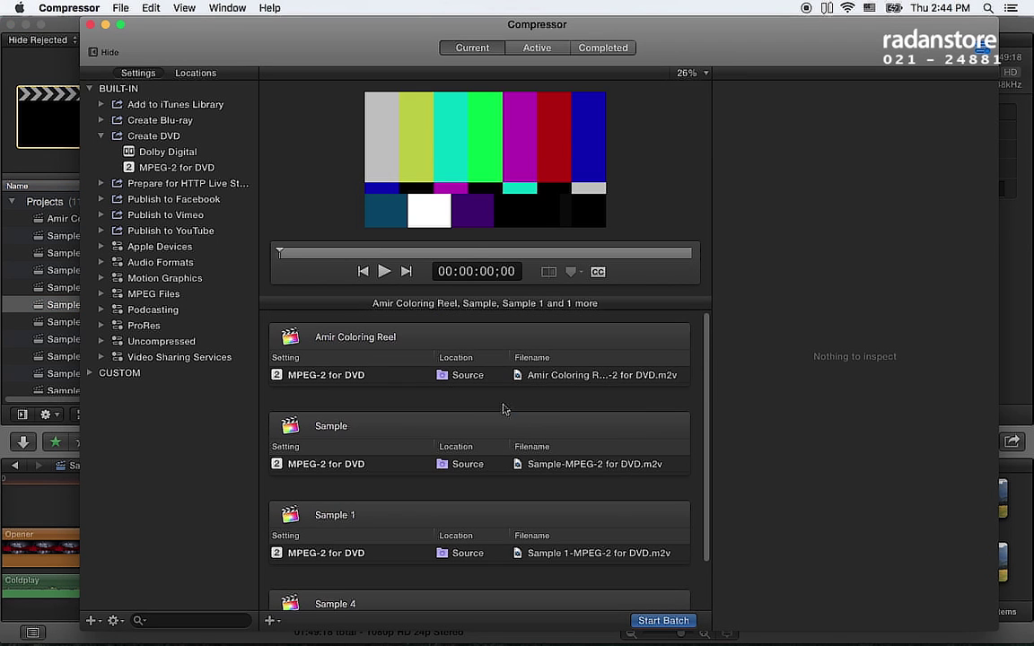
pyautogui.scroll(-2, 420, 410)
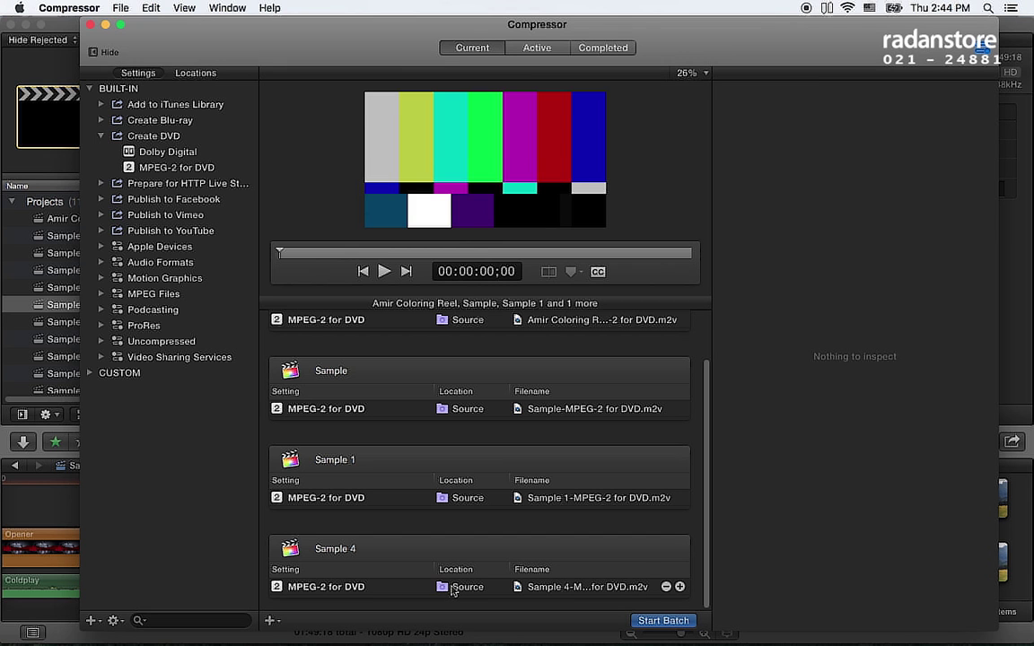
# Drag mercedes.mov from the Finder's Samples folder into the Compressor batch as a new job.
pyautogui.click(455, 589)
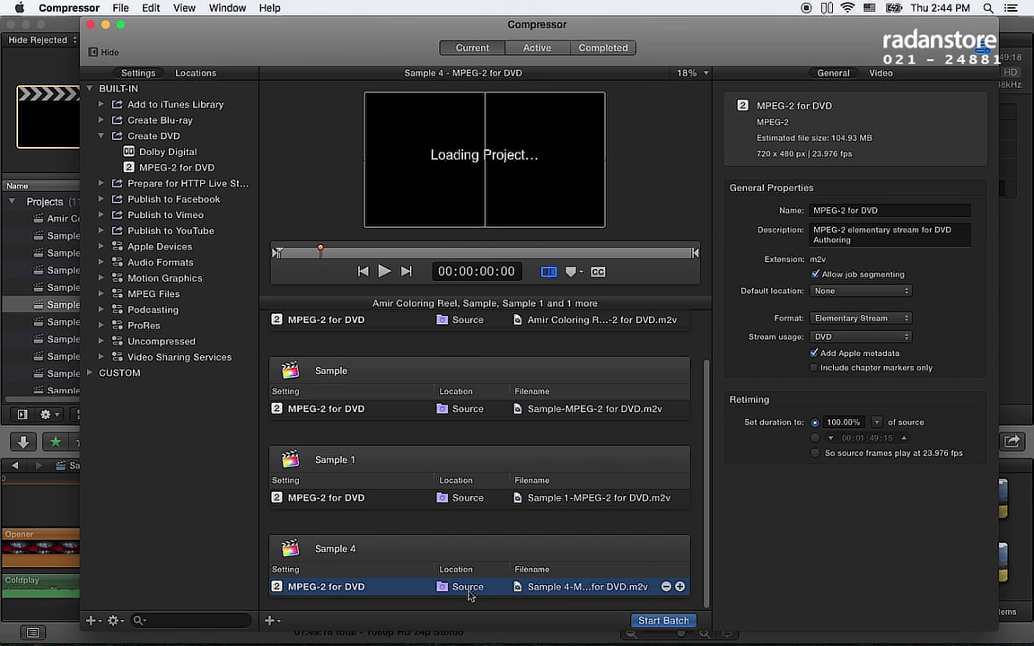
pyautogui.press('super+Tab')
pyautogui.press('Tab')
pyautogui.press('Tab')
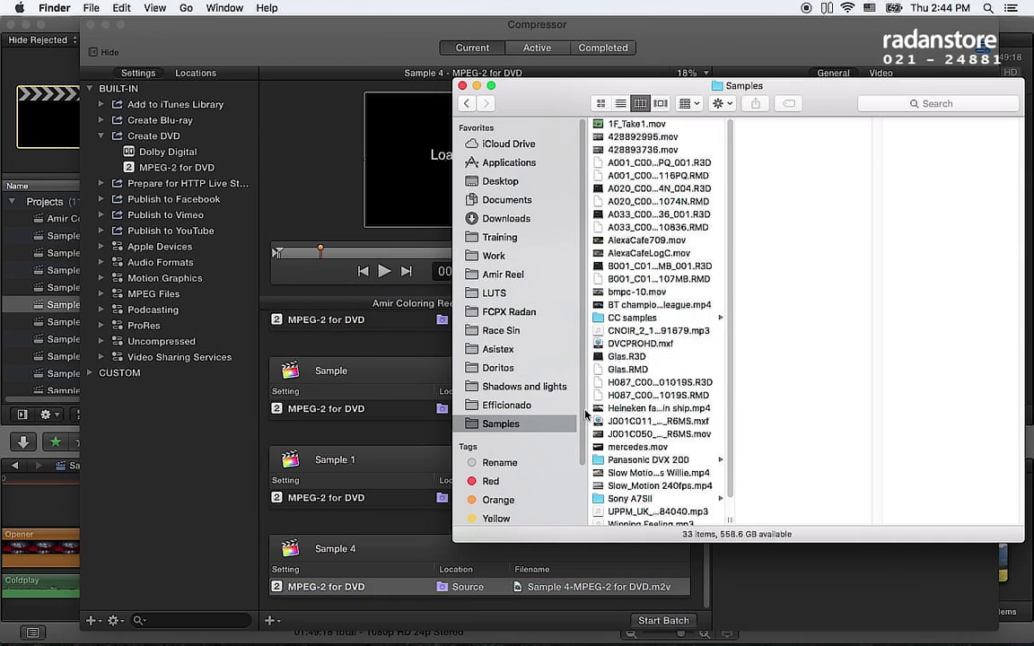
pyautogui.scroll(-1, 667, 434)
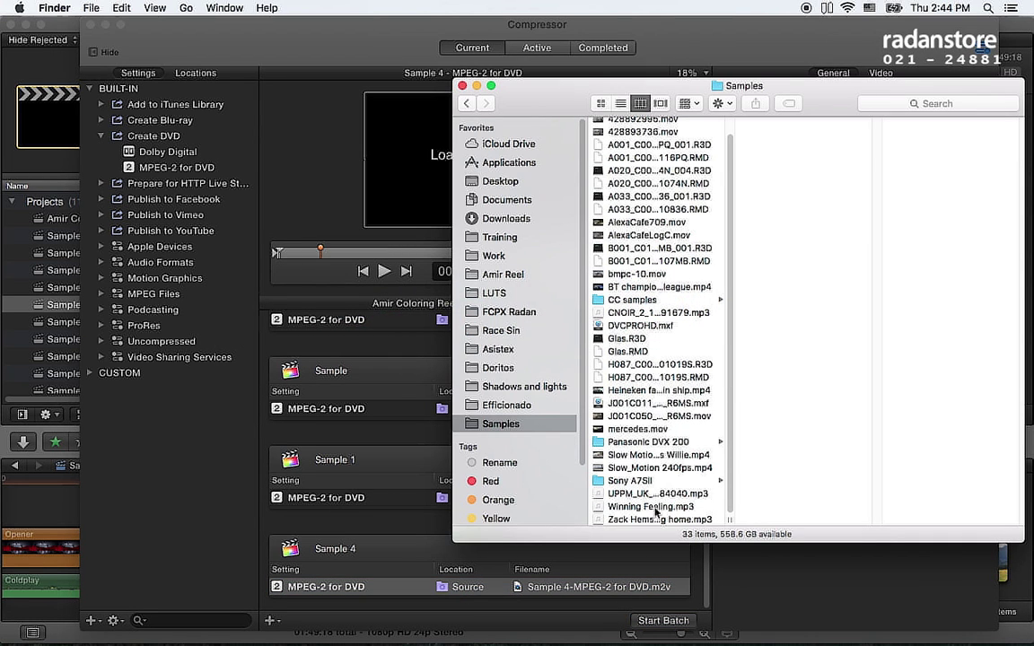
pyautogui.moveTo(620, 429); pyautogui.dragTo(406, 613)
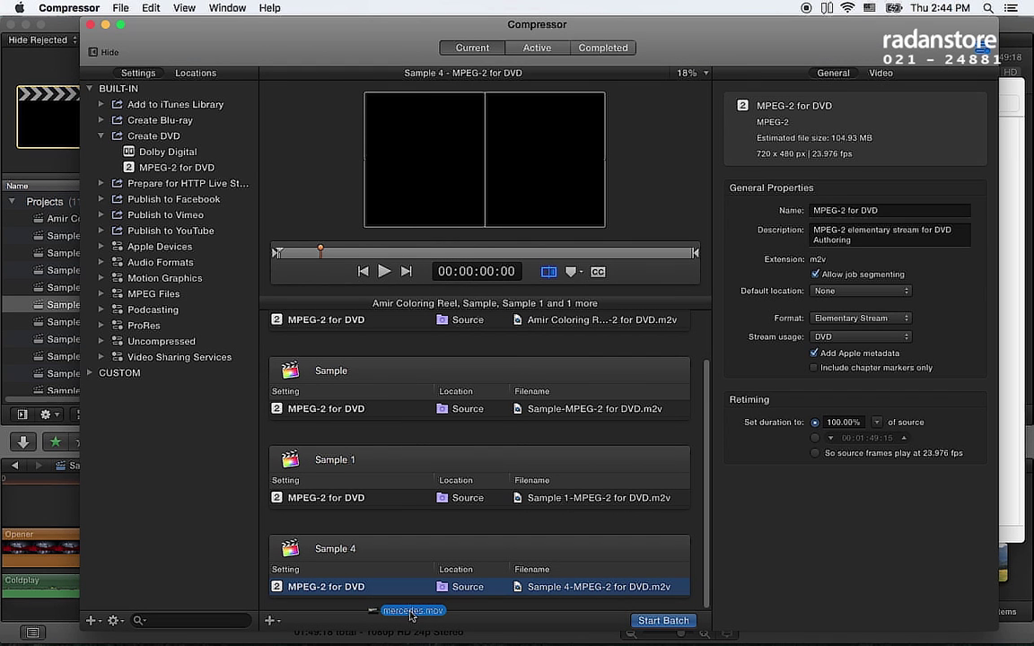
pyautogui.moveTo(409, 613); pyautogui.dragTo(426, 577)
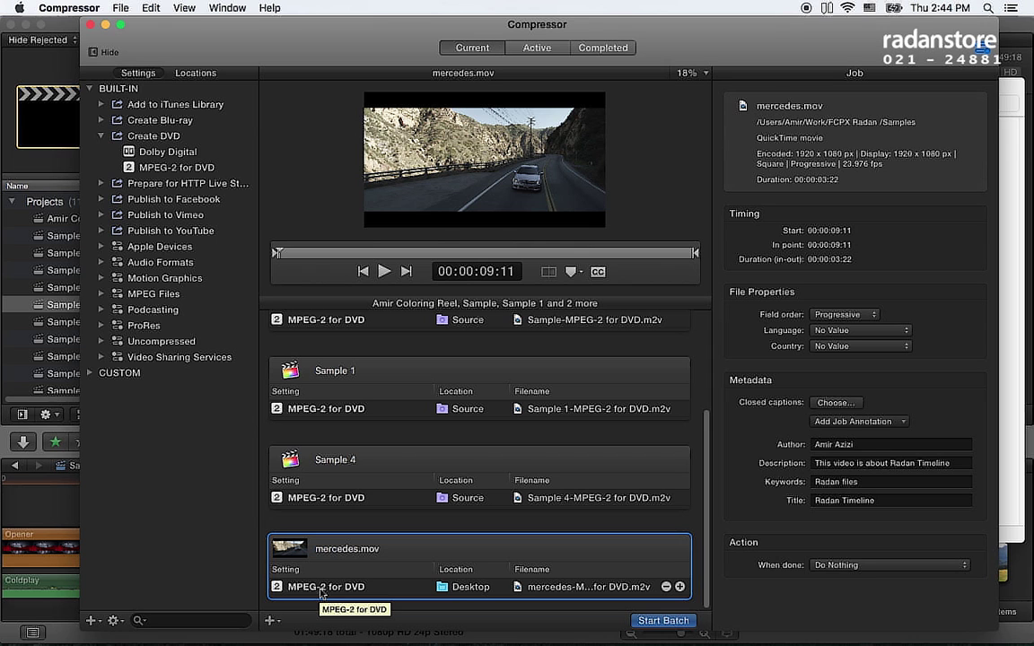
pyautogui.scroll(3, 321, 594)
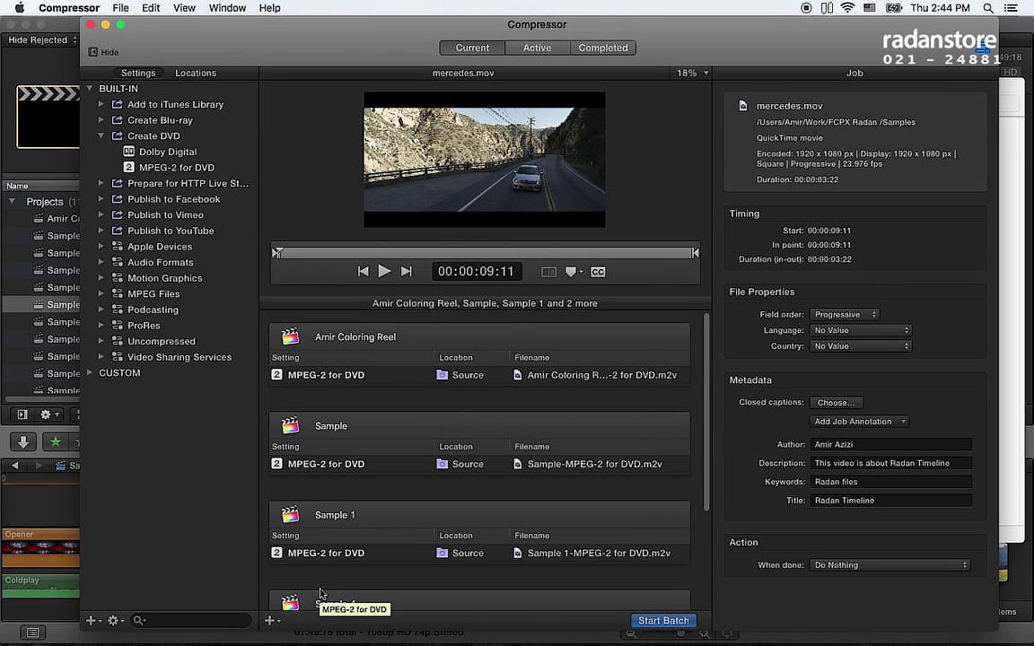
pyautogui.scroll(-3, 321, 594)
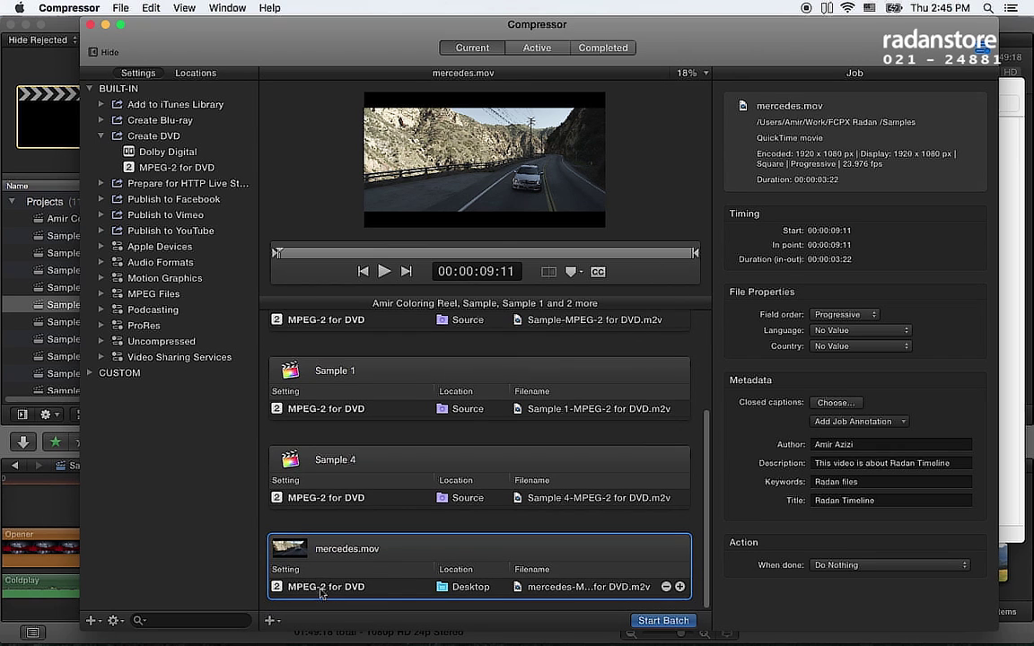
pyautogui.click(456, 505)
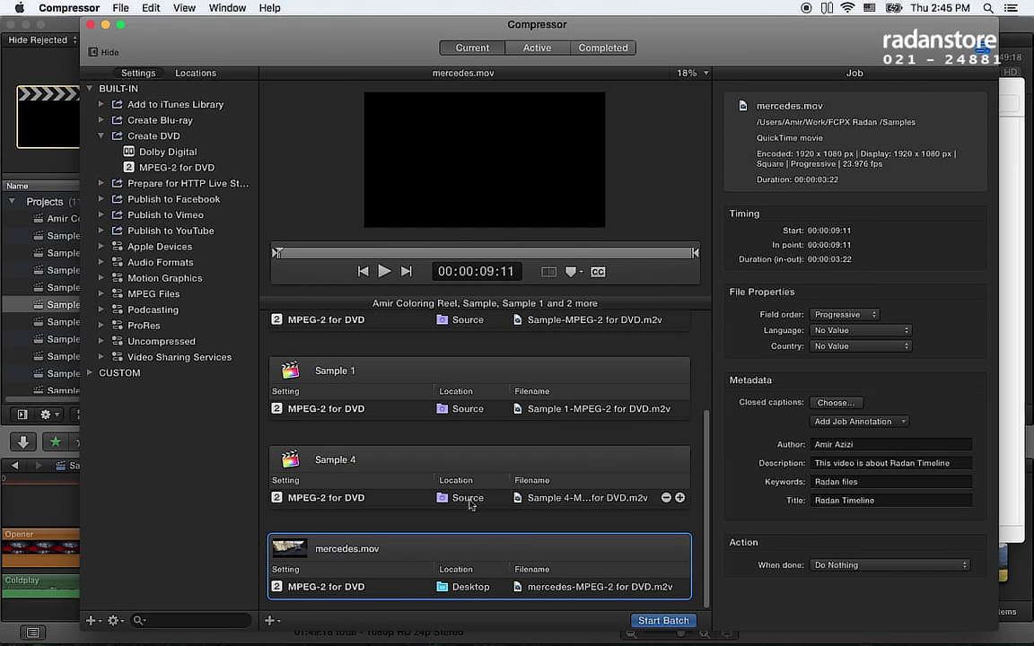
pyautogui.scroll(1, 476, 459)
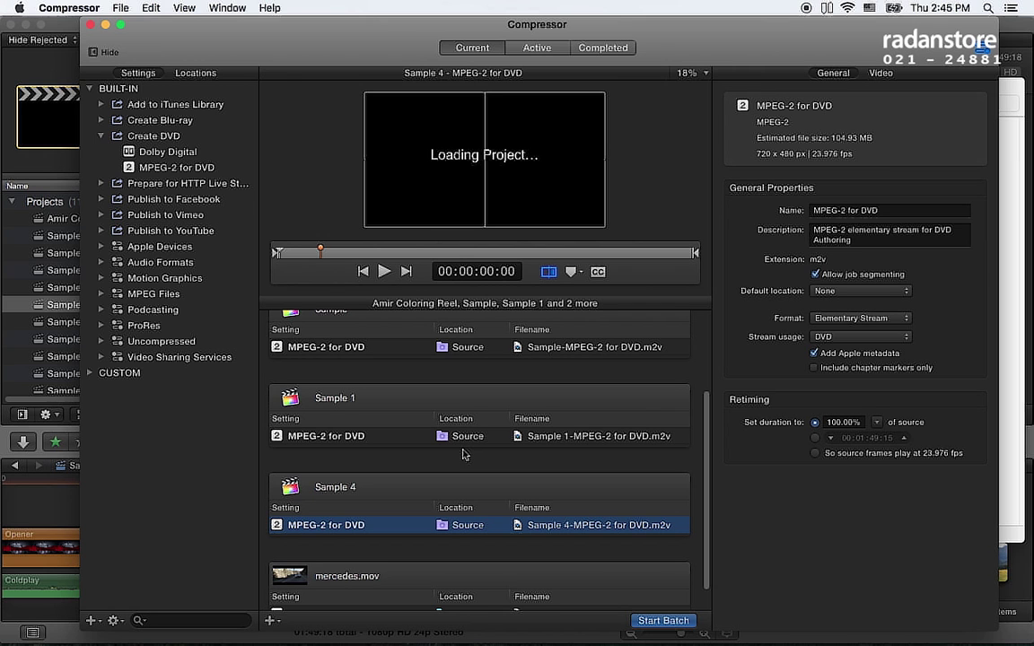
# Select all the job outputs and change their Location to Desktop.
pyautogui.keyDown('shift'); pyautogui.click(467, 353); pyautogui.keyUp('shift')
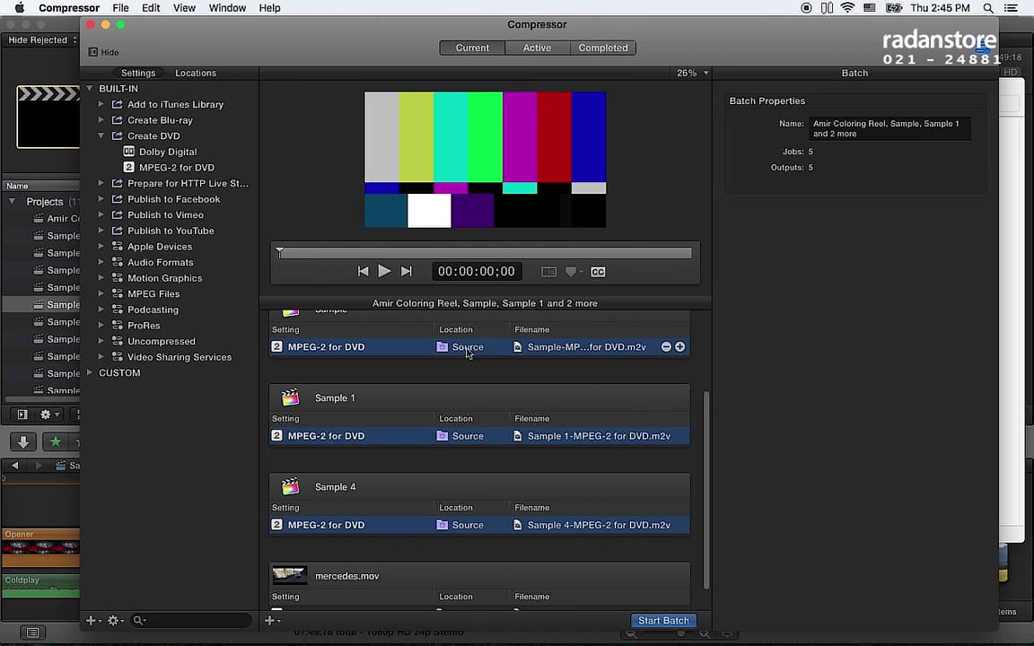
pyautogui.scroll(2, 476, 360)
pyautogui.scroll(1, 483, 372)
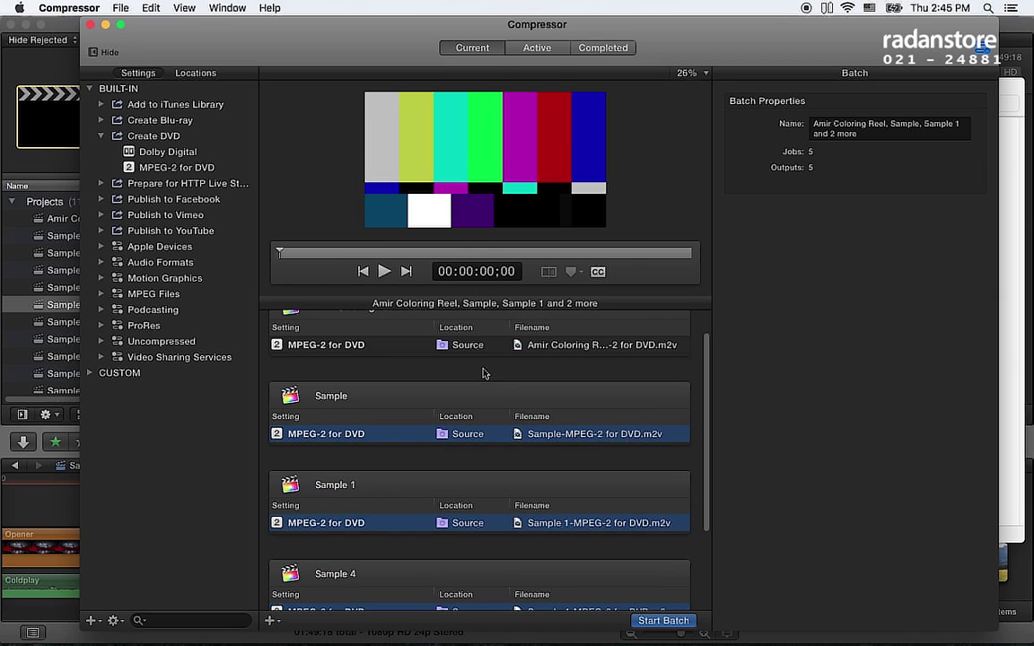
pyautogui.keyDown('shift'); pyautogui.click(471, 350); pyautogui.keyUp('shift')
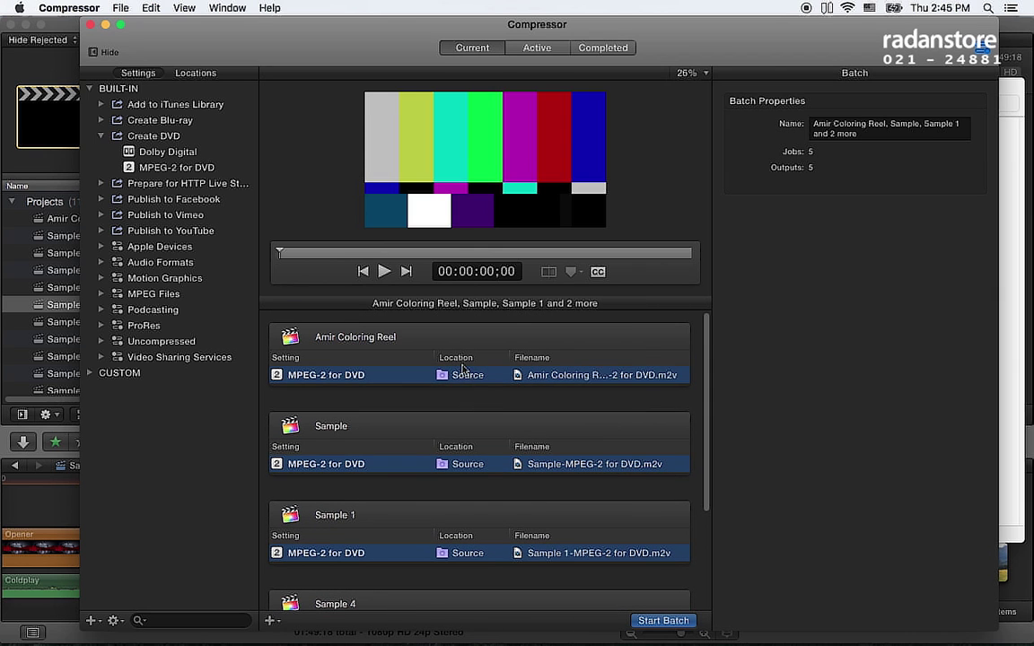
pyautogui.rightClick(448, 380)
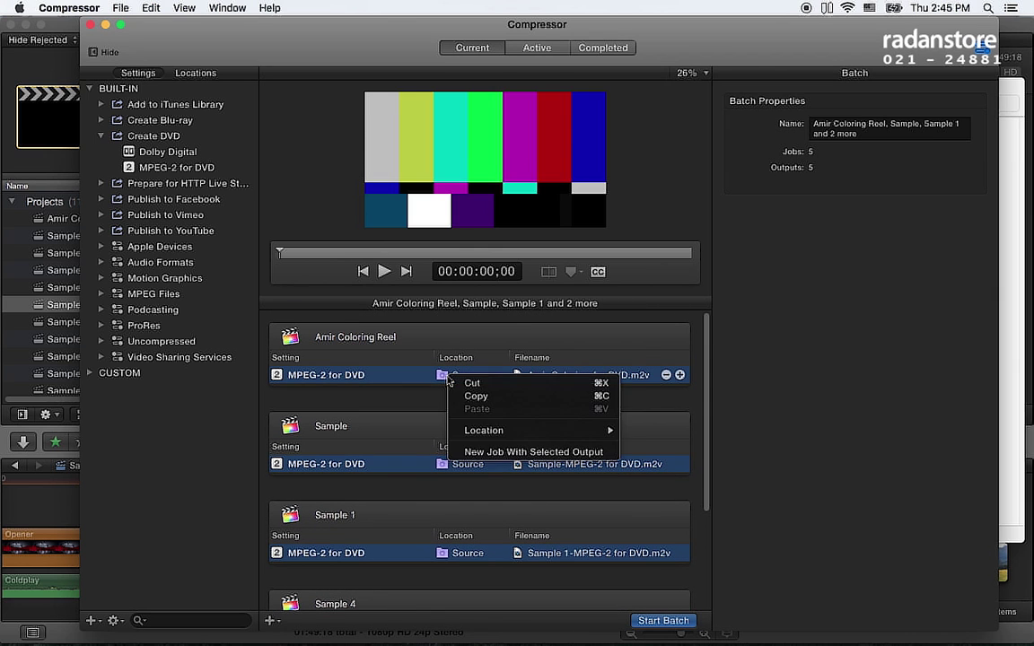
pyautogui.moveTo(490, 431)
pyautogui.click(653, 433)
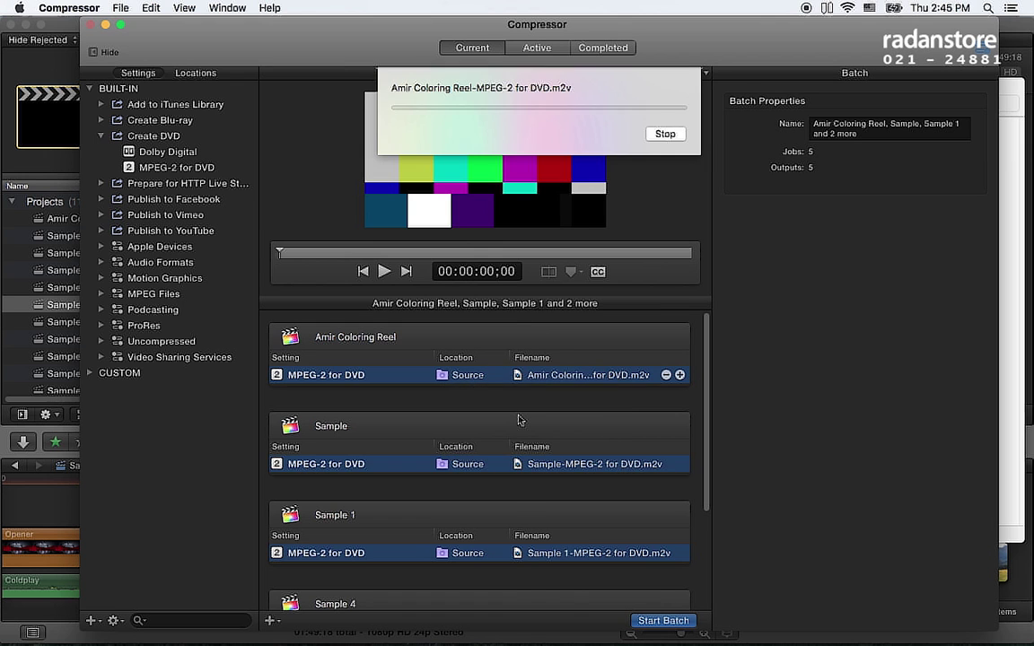
pyautogui.scroll(-3, 519, 419)
pyautogui.scroll(-1, 519, 418)
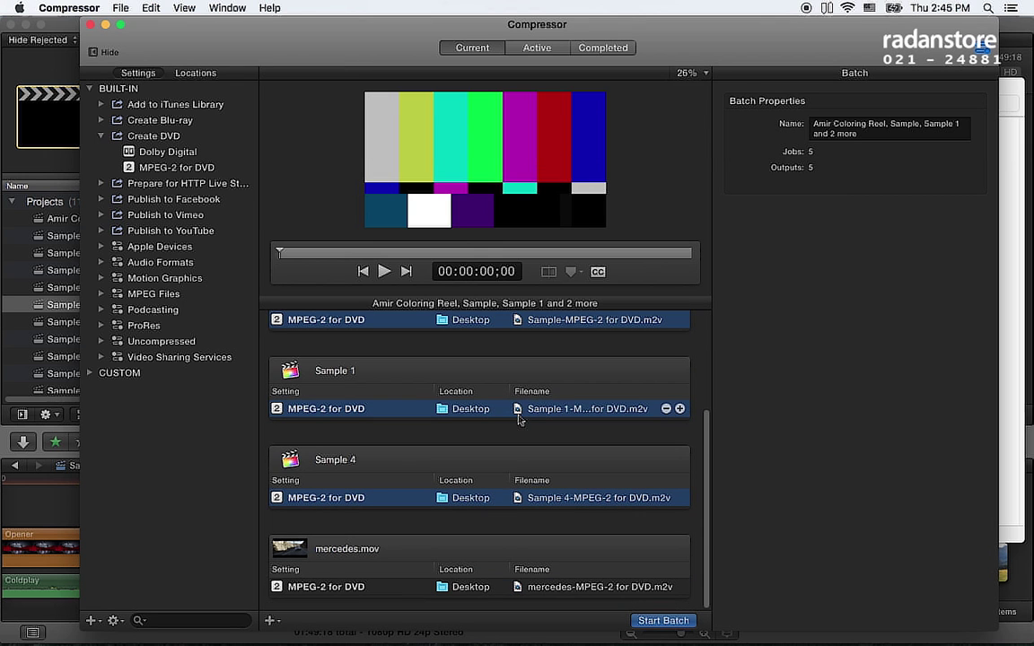
pyautogui.scroll(4, 509, 469)
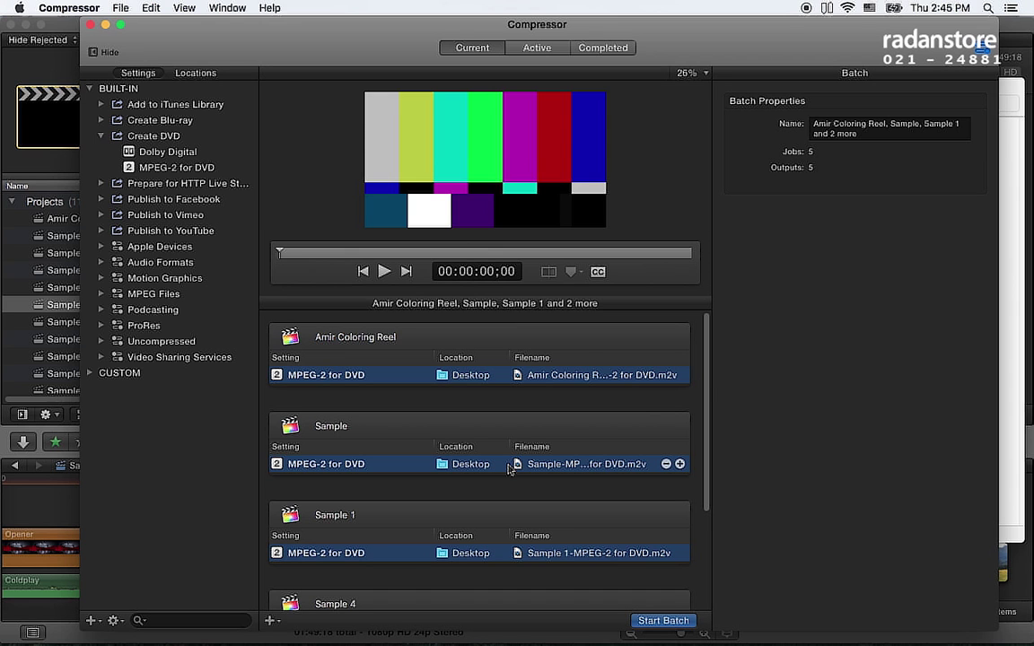
pyautogui.press('super+Tab')
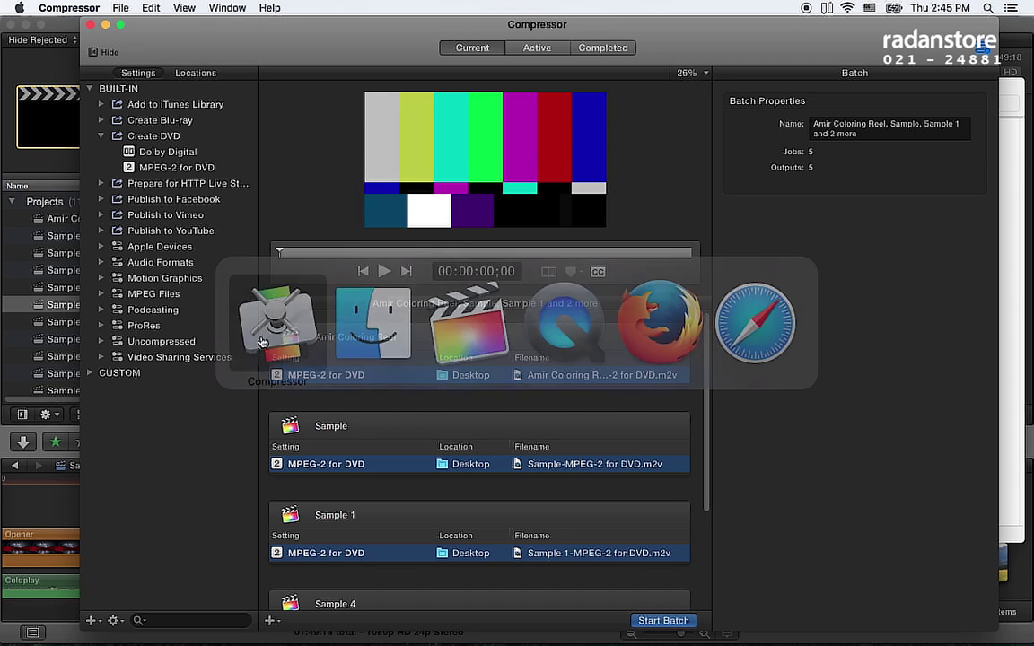
# Select every job in the batch with Cmd+A and delete them all.
pyautogui.scroll(-4, 381, 469)
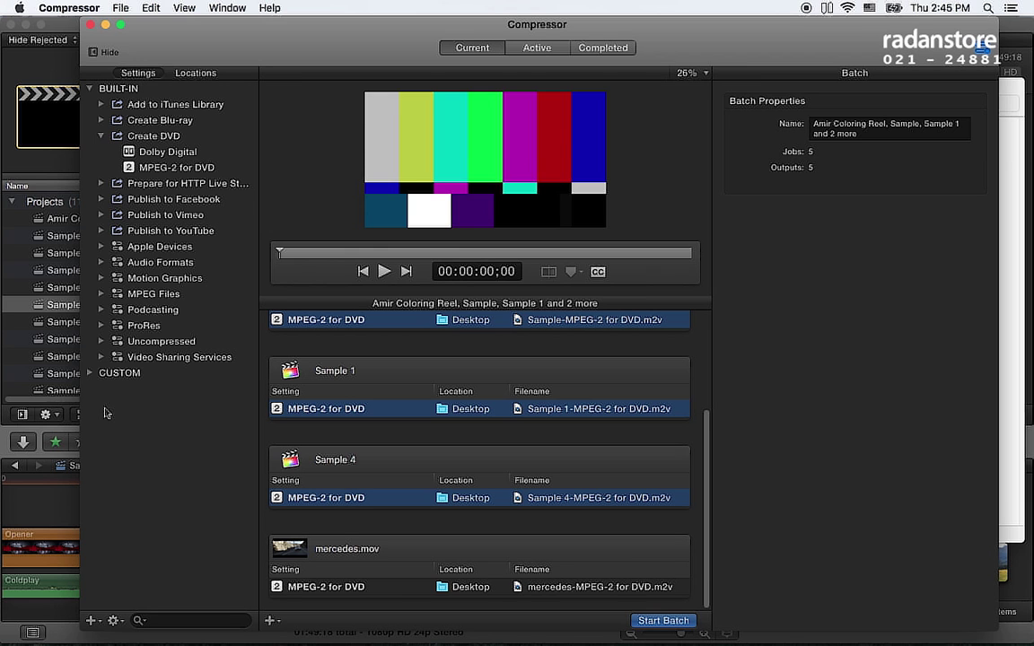
pyautogui.scroll(4, 421, 370)
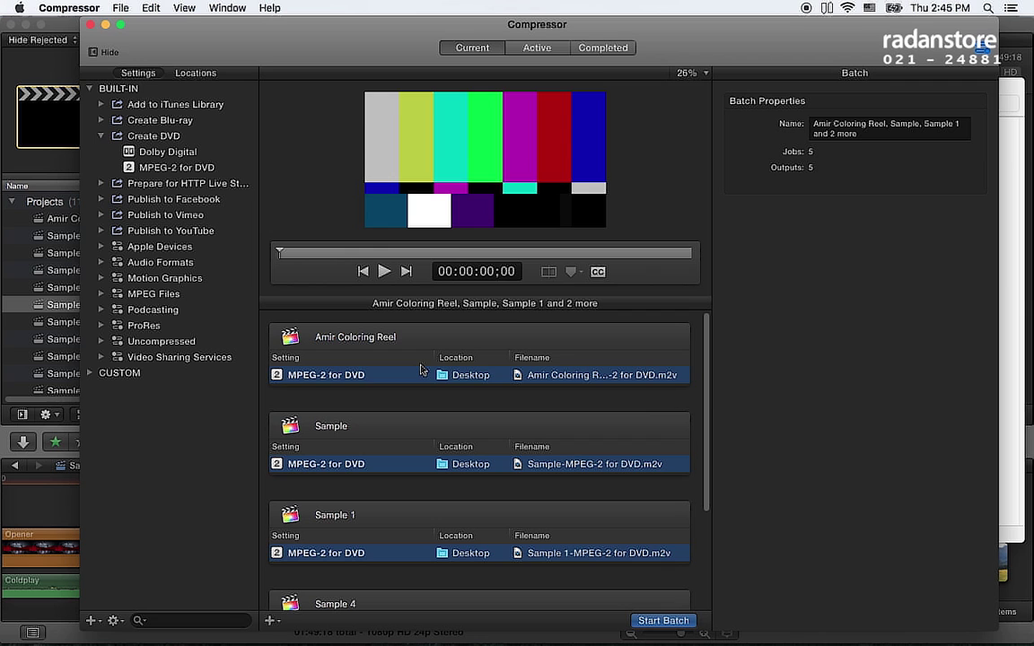
pyautogui.click(432, 334)
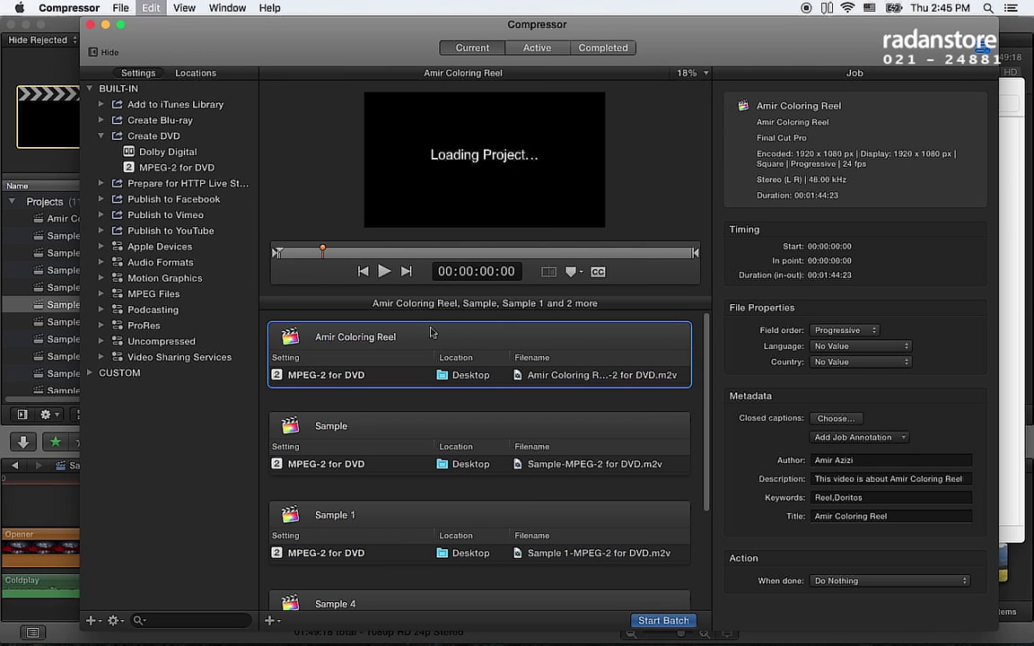
pyautogui.press('super+a')
pyautogui.press('BackSpace')
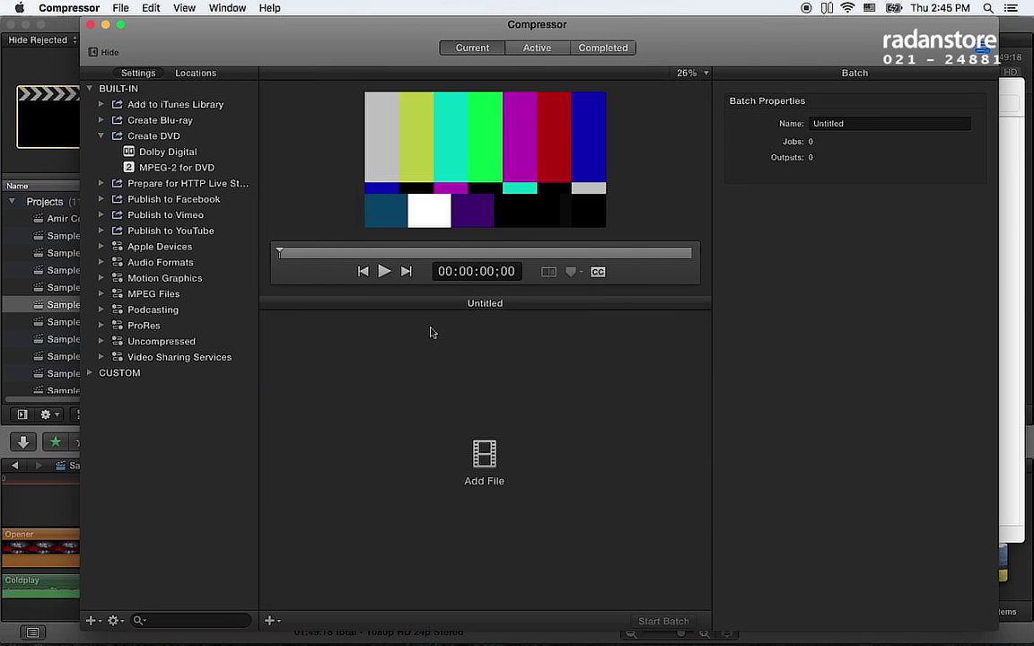
# Expand Video Sharing Services and view the Large 540p preset's properties (960 x 540 QuickTime).
pyautogui.press('super+Tab')
pyautogui.press('super+shift+Tab')
pyautogui.click(96, 382)
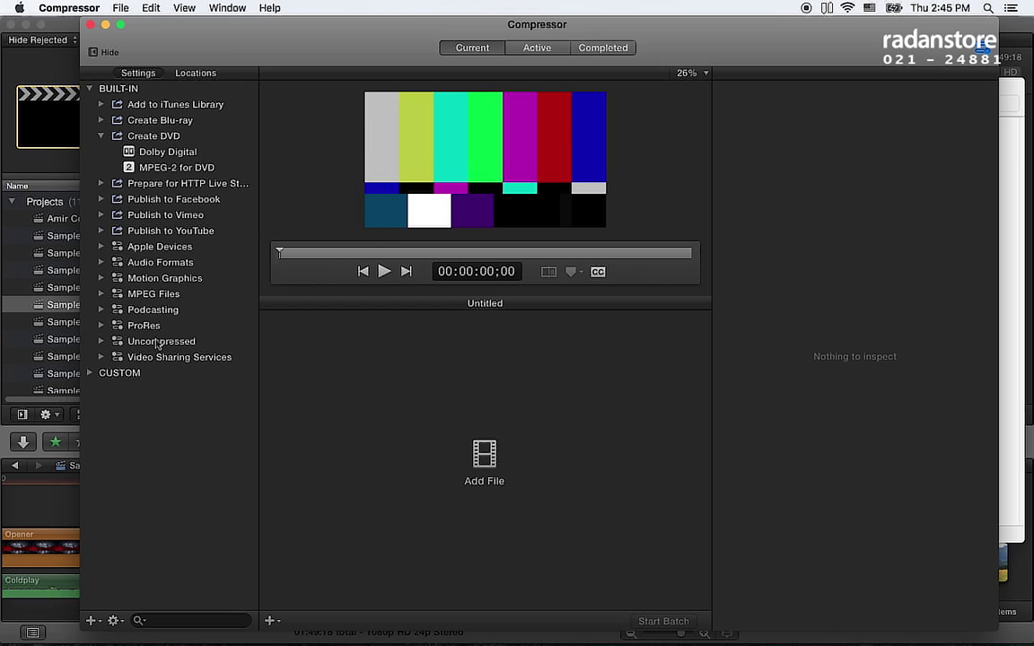
pyautogui.click(101, 358)
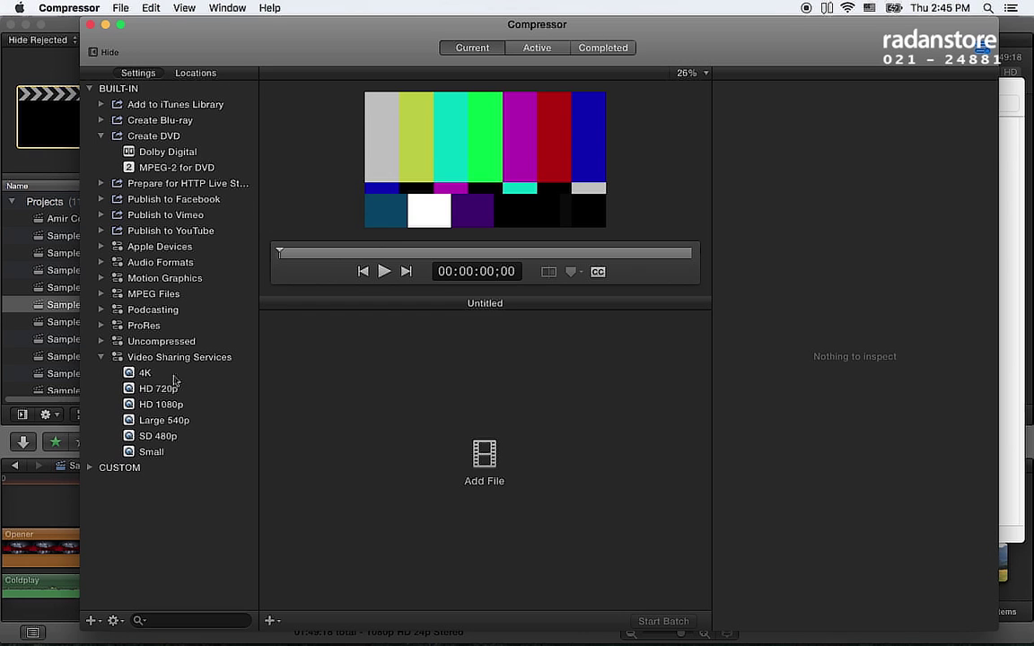
pyautogui.click(135, 436)
pyautogui.click(164, 421)
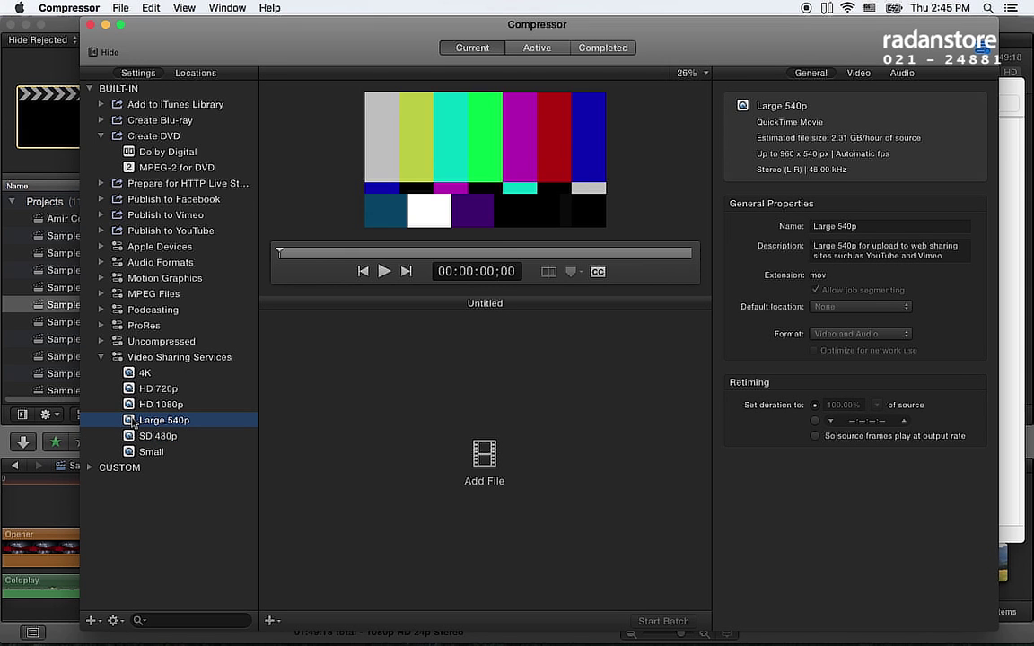
# Duplicate the Large 540p preset and name the custom copy with the user's name plus 'Low Quality'.
pyautogui.rightClick(180, 422)
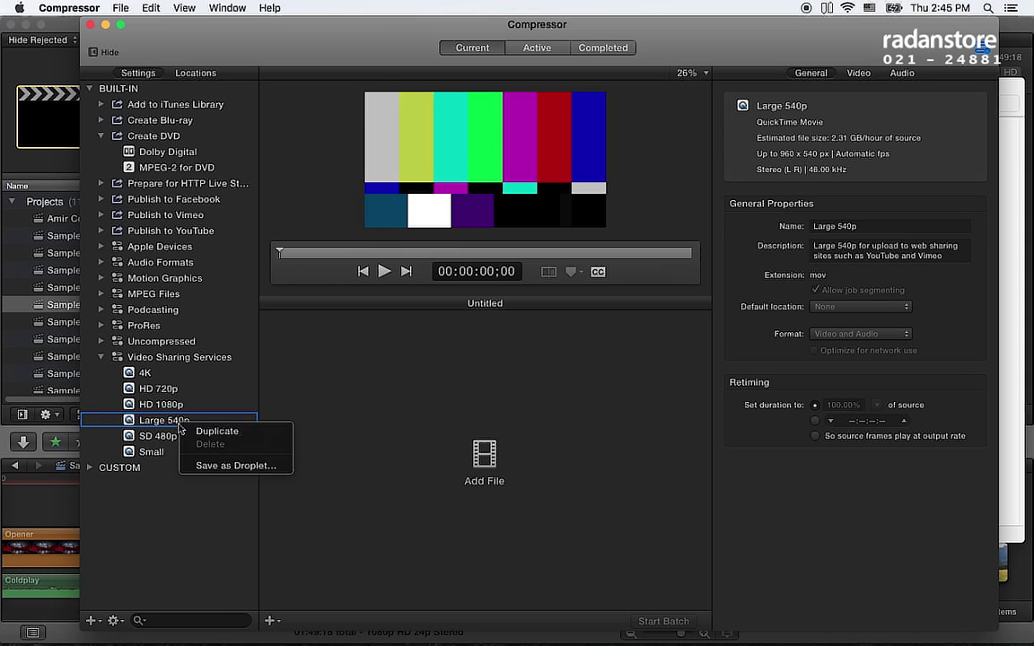
pyautogui.click(238, 431)
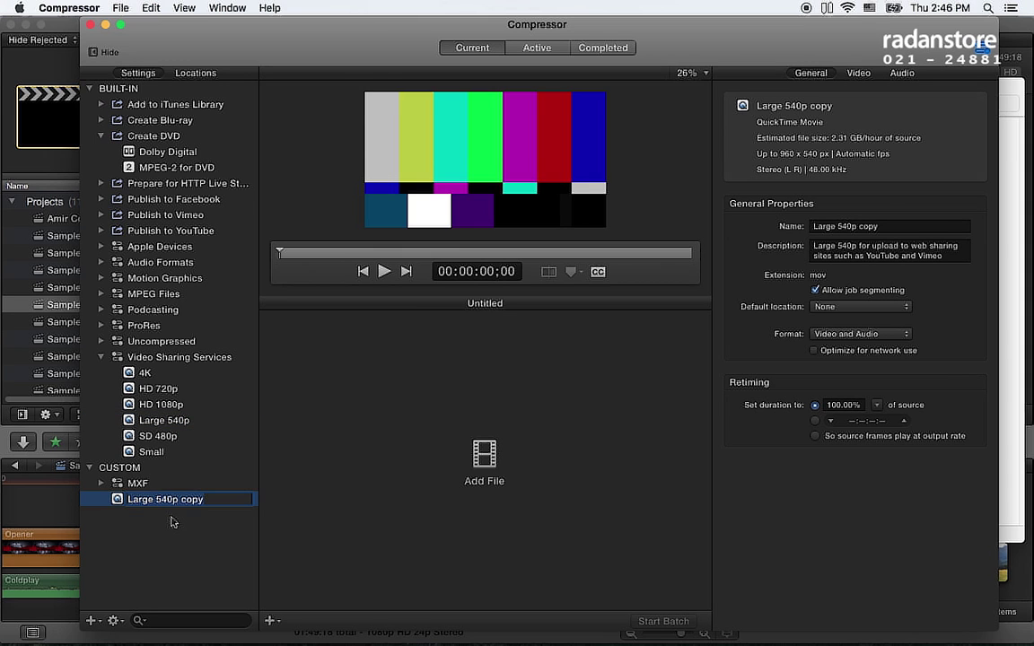
pyautogui.write('Amir Low Qualitu')
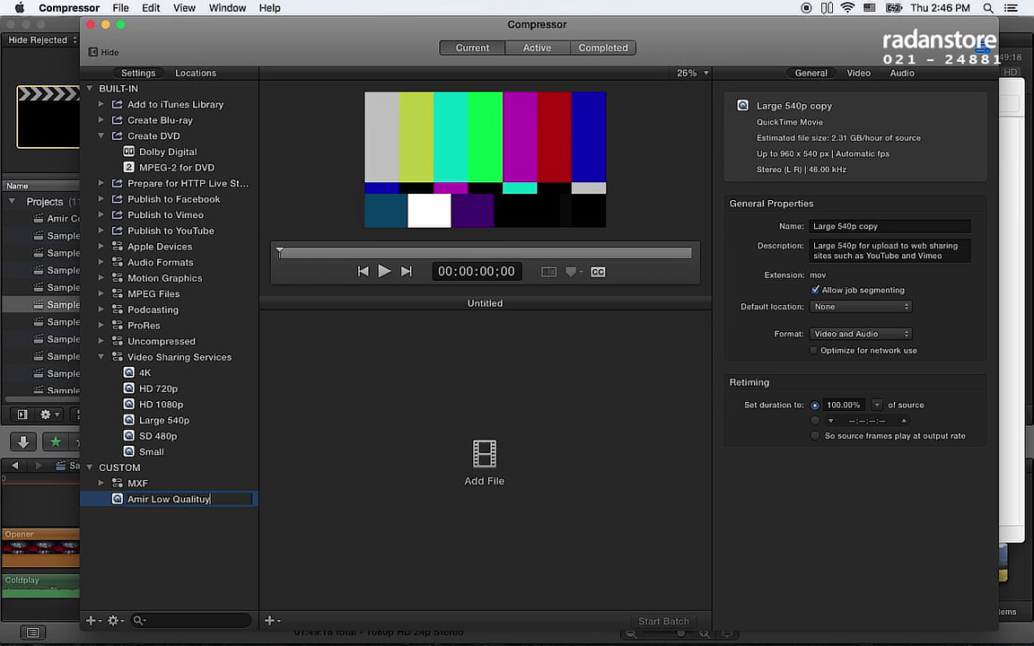
pyautogui.write('y')
pyautogui.press('Return')
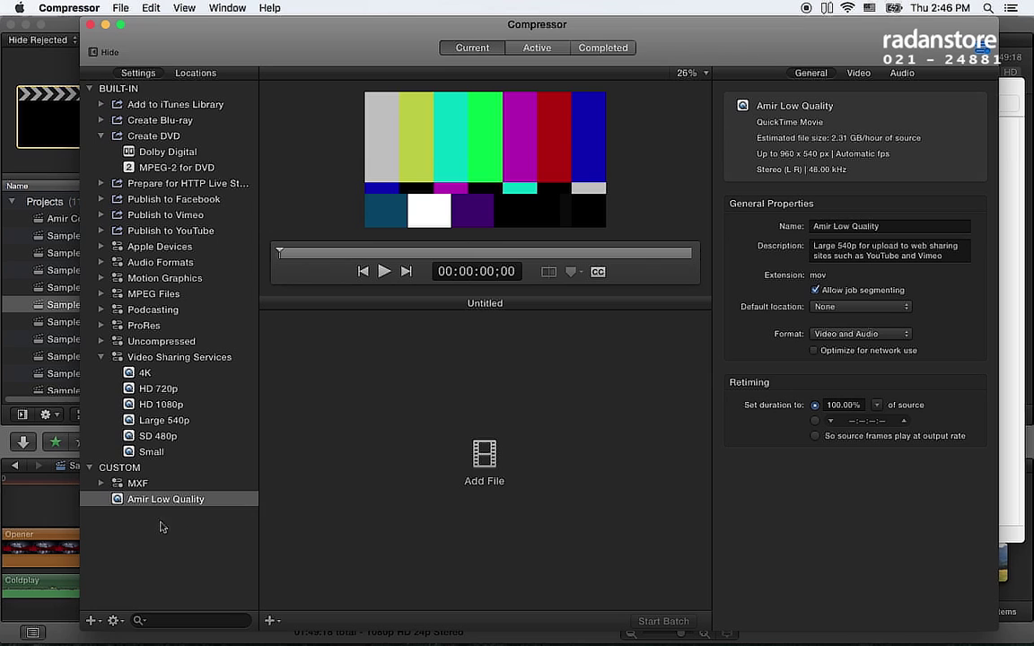
pyautogui.click(130, 501)
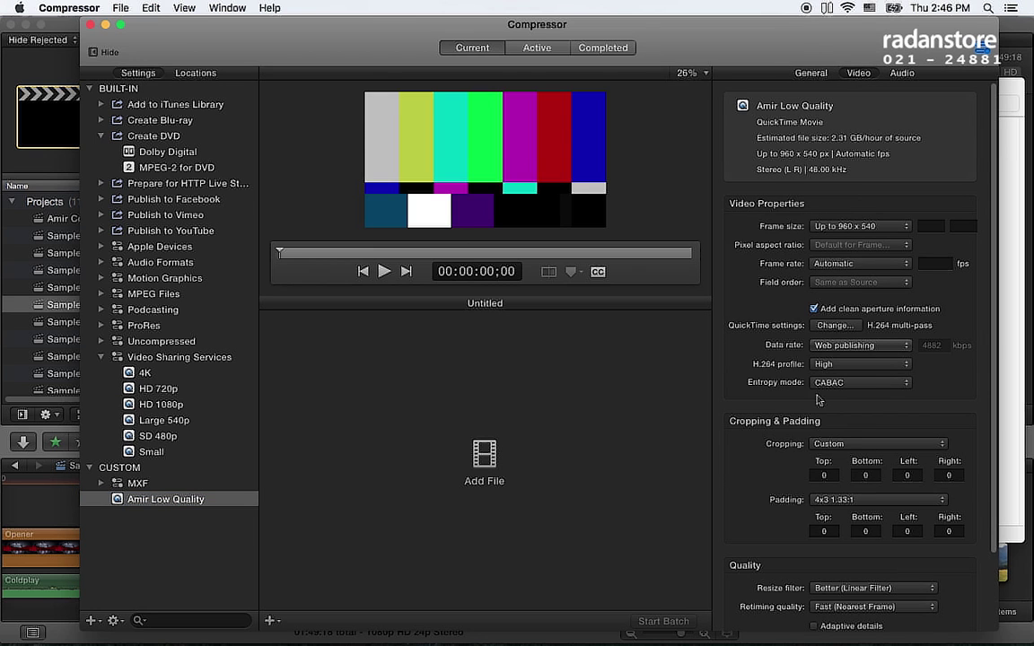
# Set the Amir Low Quality preset's data rate to a custom 670 kbps.
pyautogui.click(870, 348)
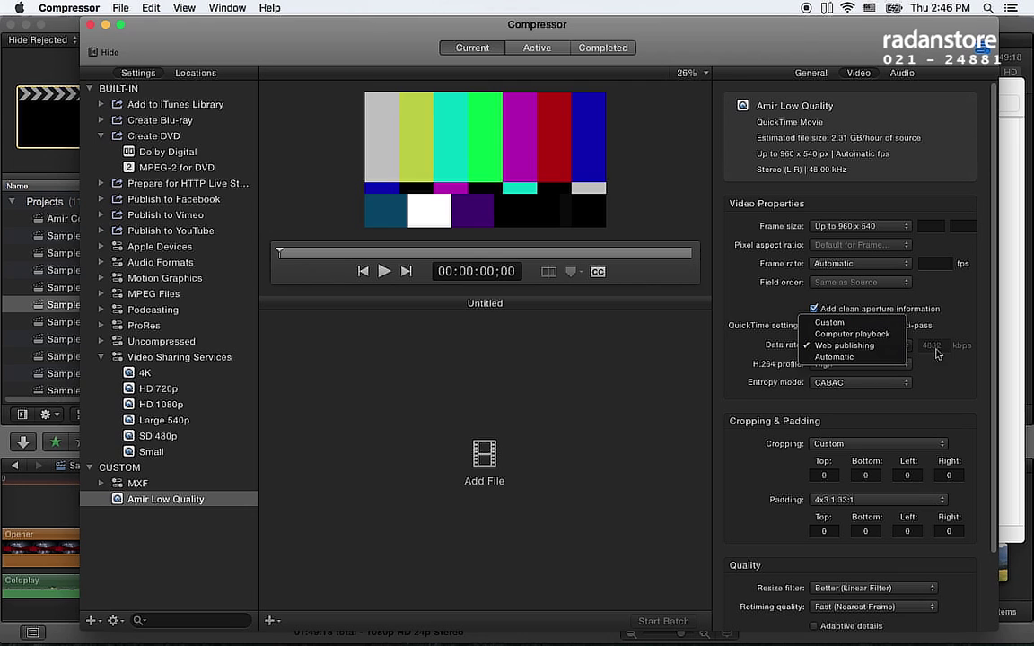
pyautogui.click(870, 326)
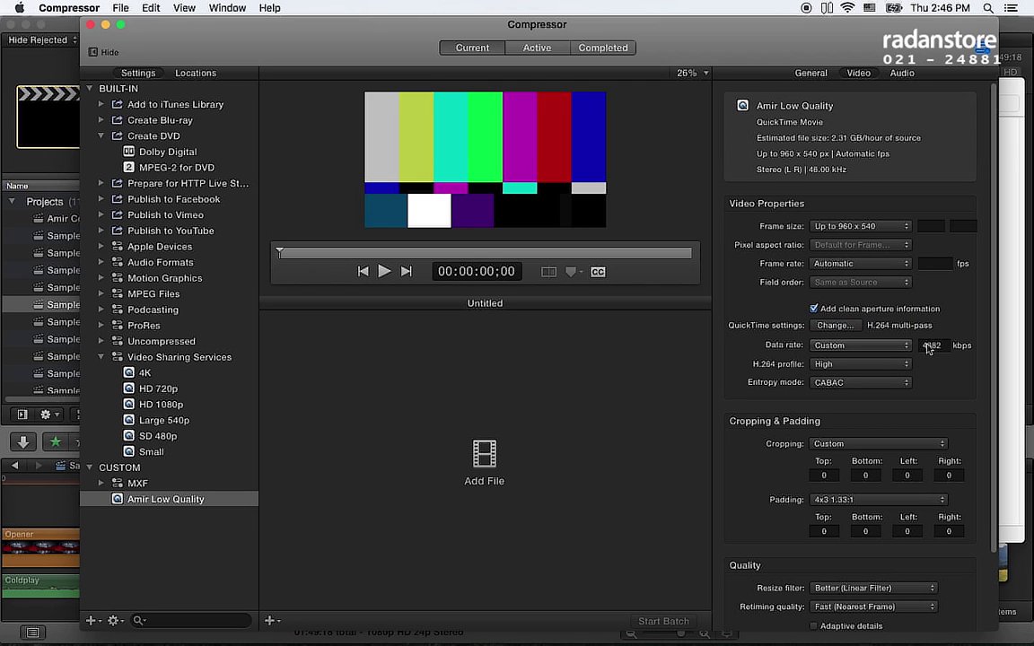
pyautogui.click(930, 347)
pyautogui.write('670')
pyautogui.press('Tab')
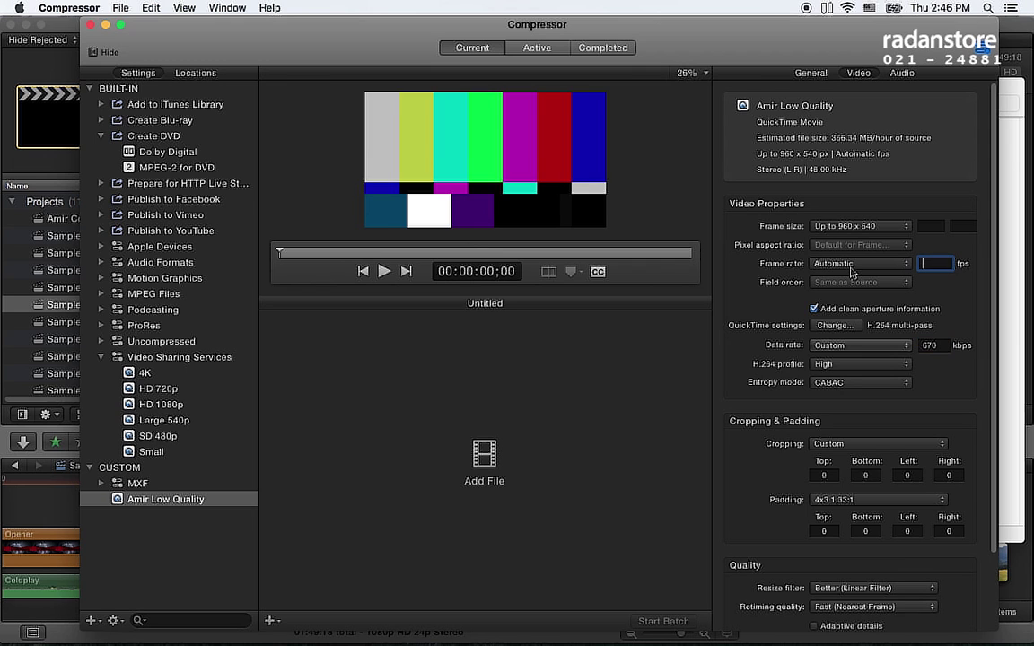
# Set the frame rate to 15 fps and frame size to Up to 640 x 360, then send Sample 4 over from Final Cut Pro.
pyautogui.click(858, 263)
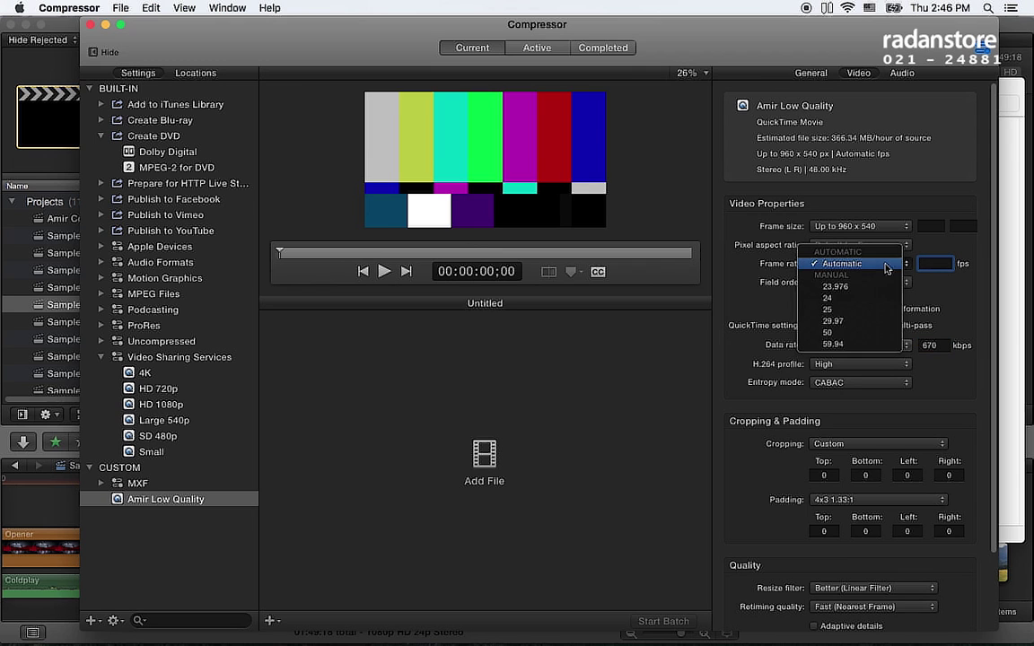
pyautogui.click(931, 263)
pyautogui.write('1')
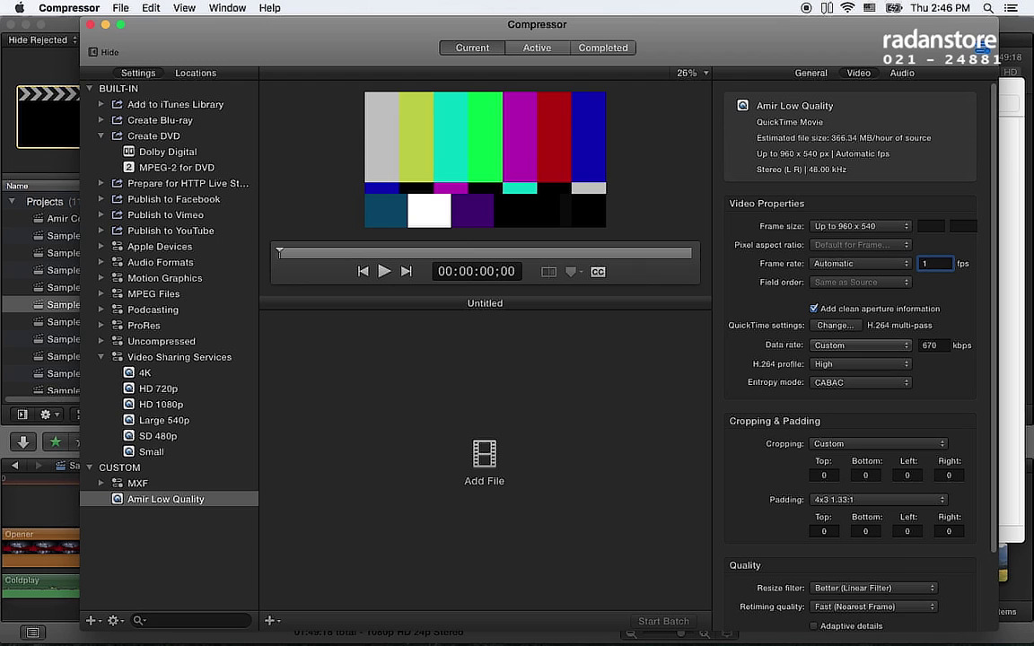
pyautogui.write('5')
pyautogui.press('Return')
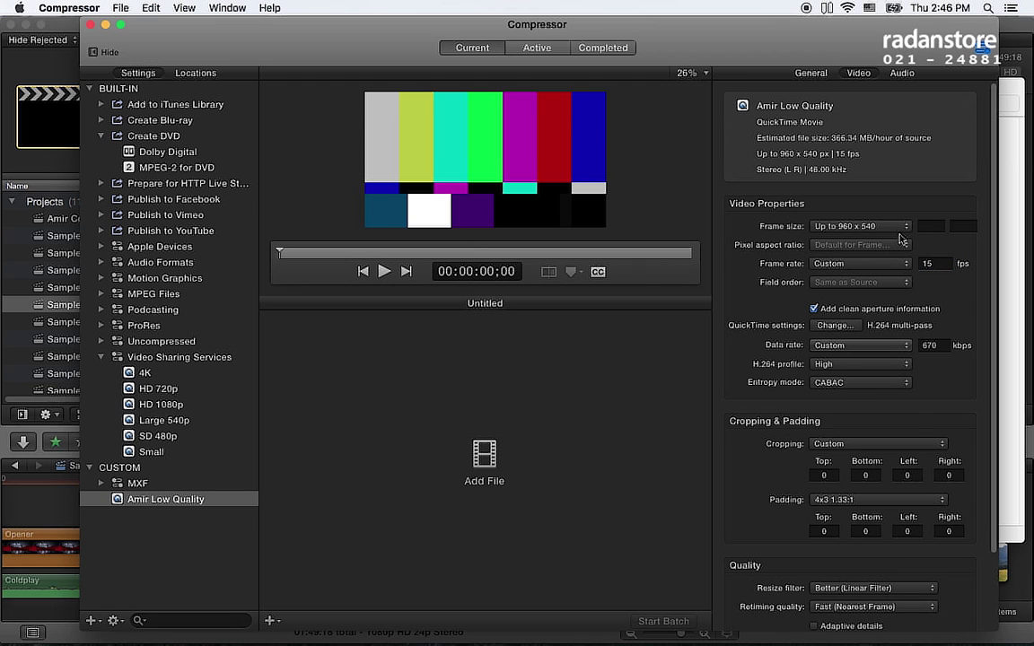
pyautogui.click(899, 229)
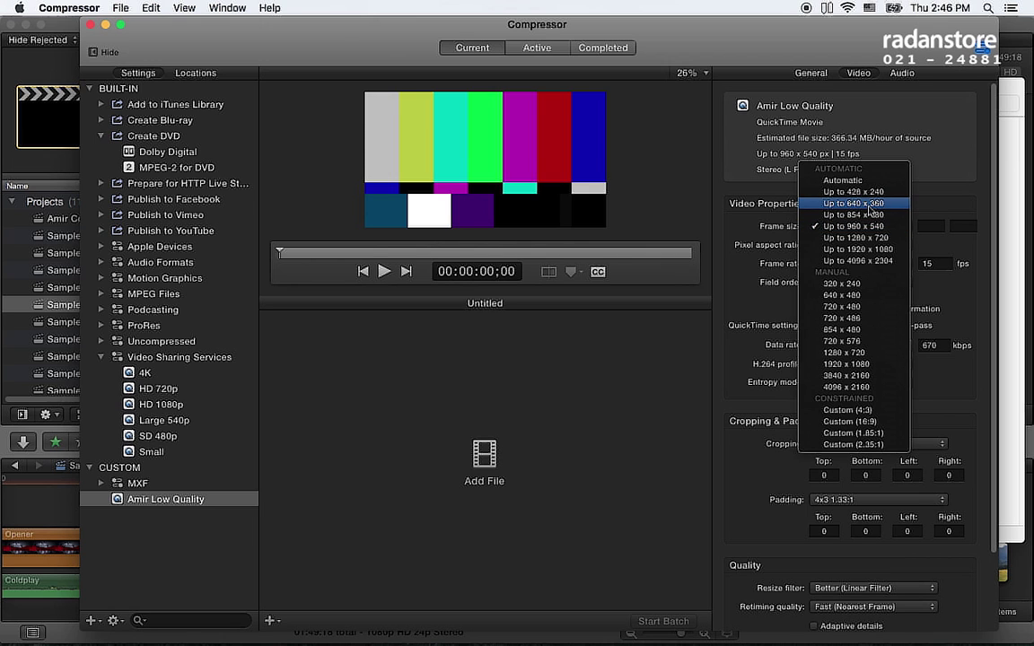
pyautogui.click(871, 211)
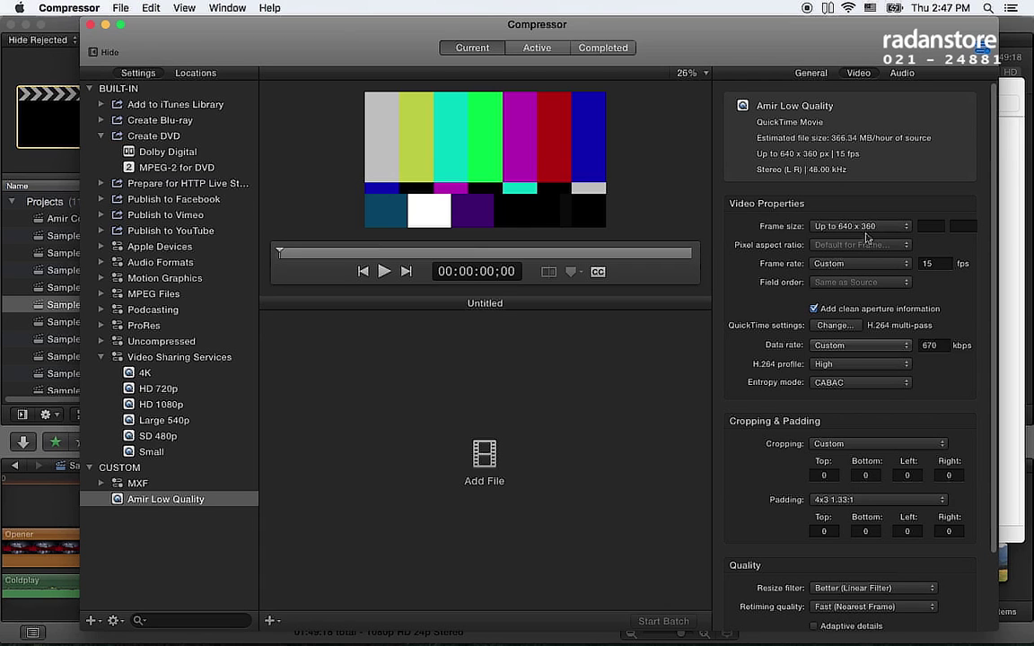
pyautogui.press('super+h')
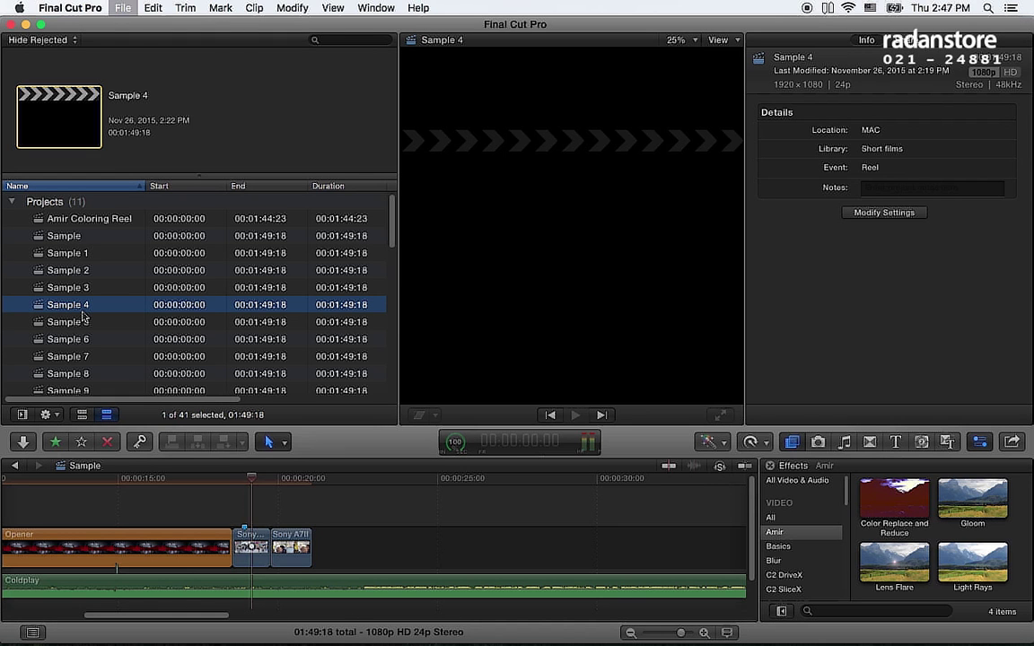
pyautogui.press('super+Tab')
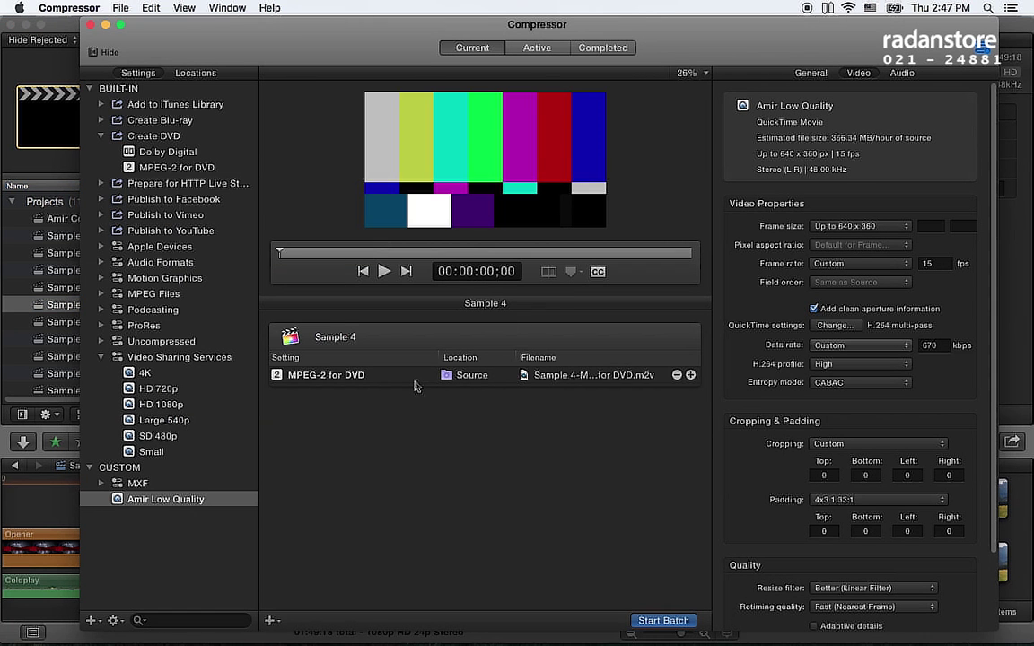
# Replace Sample 4's MPEG-2 for DVD output with the Amir Low Quality preset and inspect it.
pyautogui.click(415, 380)
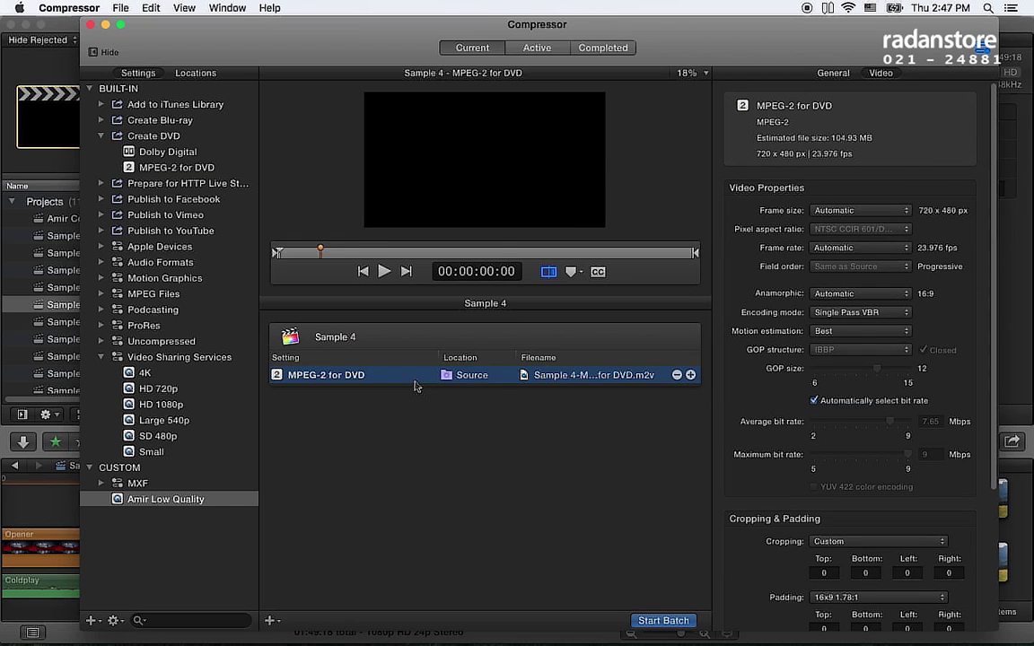
pyautogui.press('Delete')
pyautogui.moveTo(143, 500); pyautogui.dragTo(377, 363)
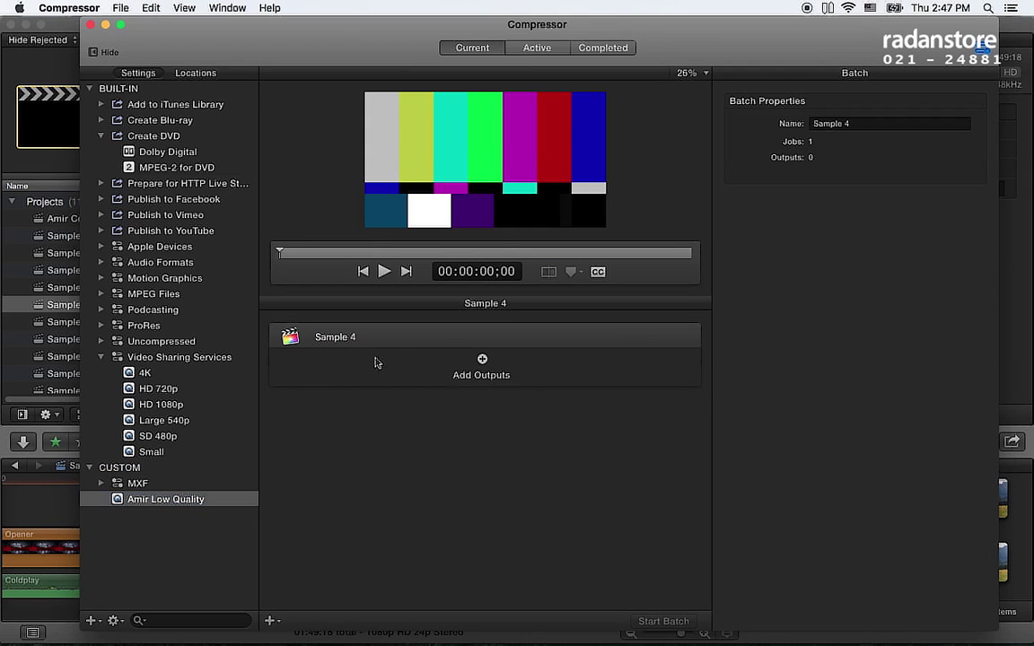
pyautogui.click(355, 347)
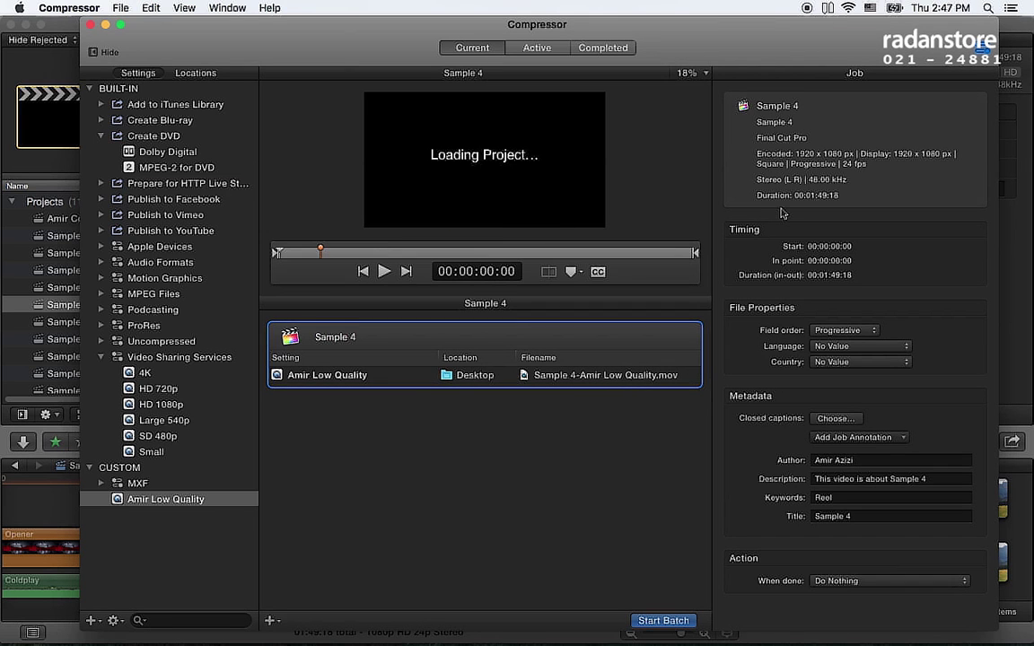
pyautogui.click(584, 376)
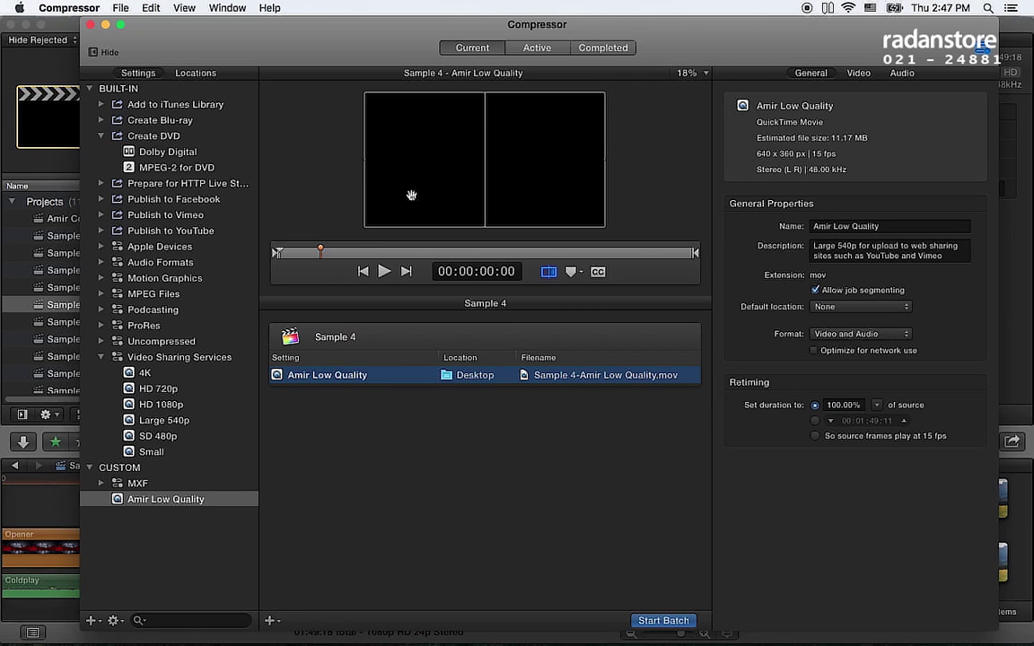
# Add MPEG-2 for DVD as a second output to Sample 4, then delete it again.
pyautogui.moveTo(171, 167); pyautogui.dragTo(376, 350)
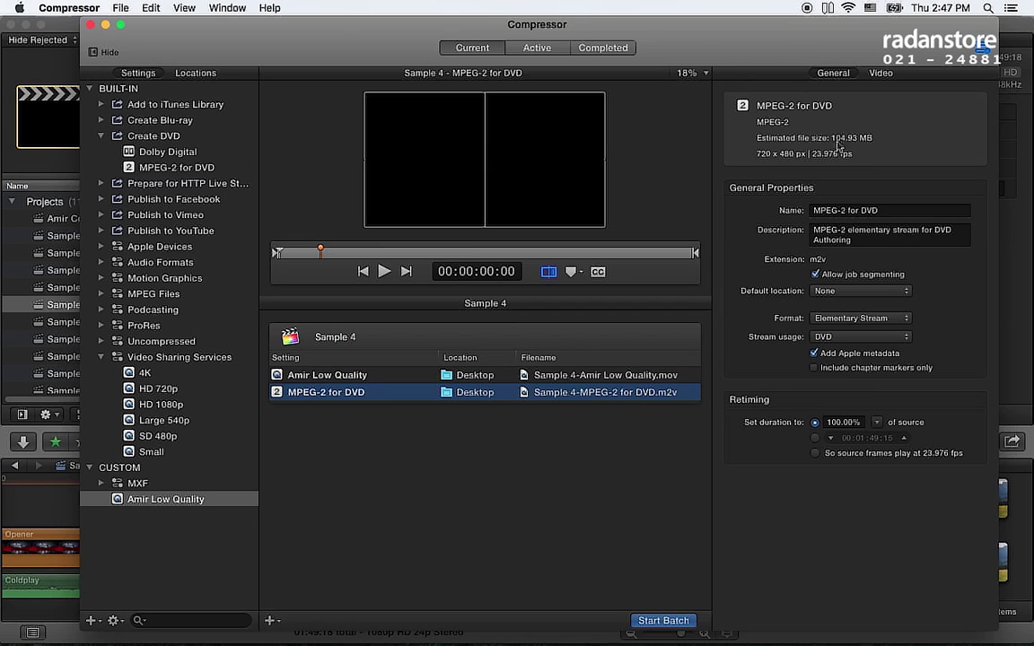
pyautogui.moveTo(368, 399)
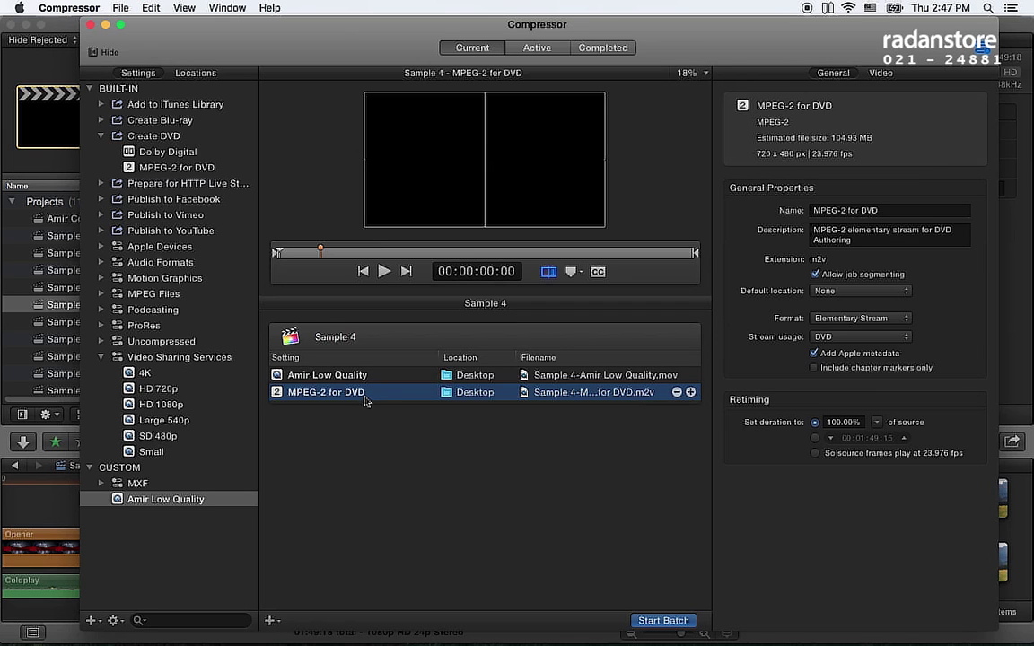
pyautogui.press('BackSpace')
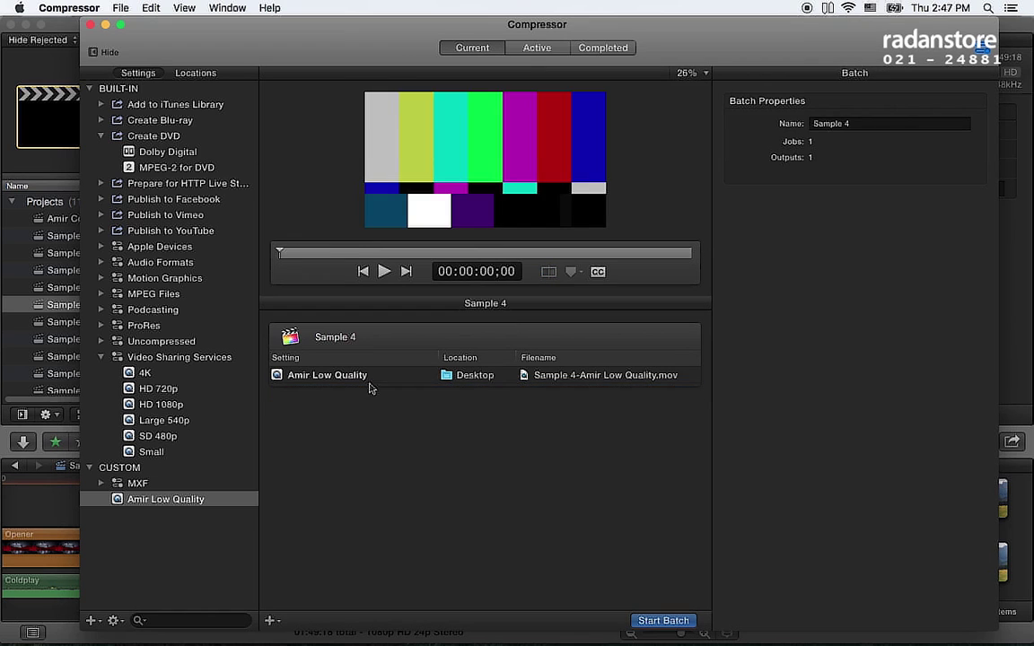
pyautogui.click(69, 8)
# Set Compressor's General preference Setting to Custom > Amir Low Quality and close preferences.
pyautogui.click(98, 43)
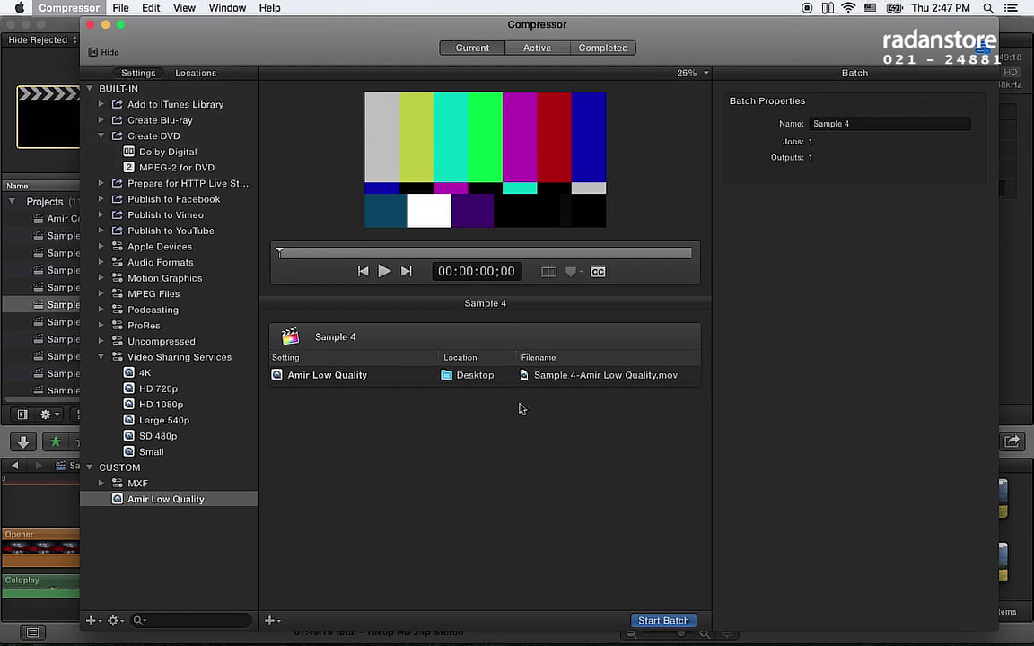
pyautogui.click(503, 219)
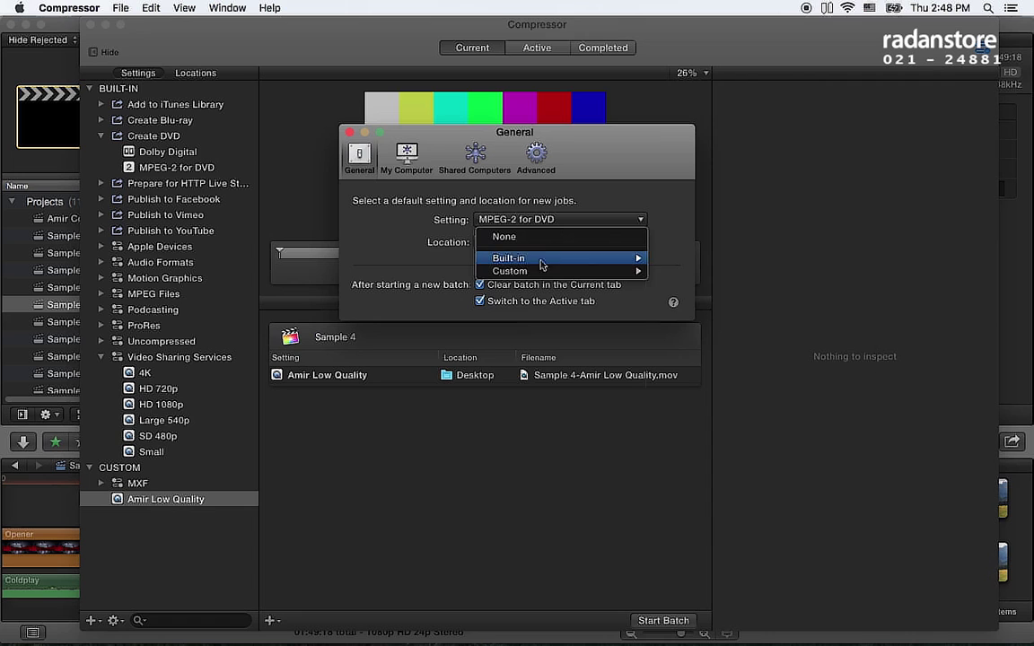
pyautogui.moveTo(611, 271)
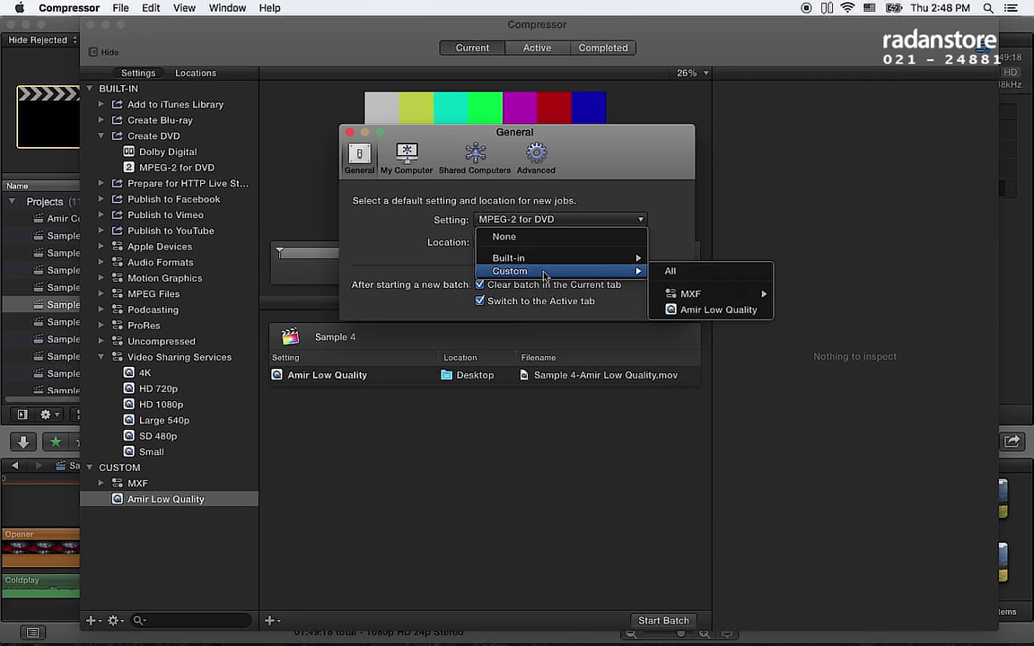
pyautogui.click(695, 311)
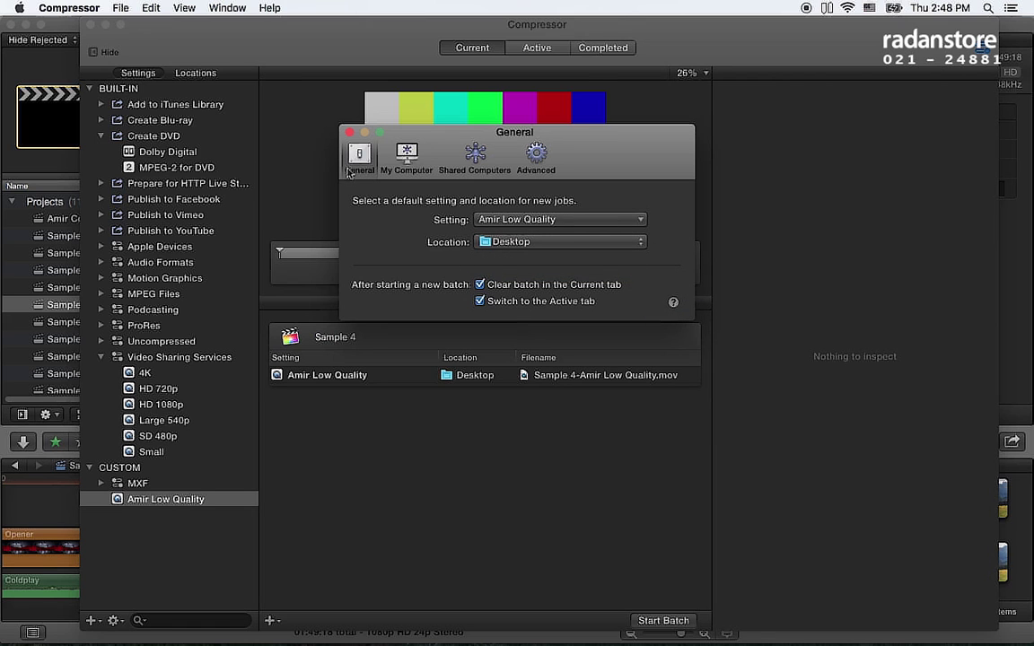
pyautogui.press('super+w')
# Delete the Sample 4 job, then select Sample 5 in Final Cut Pro.
pyautogui.click(375, 350)
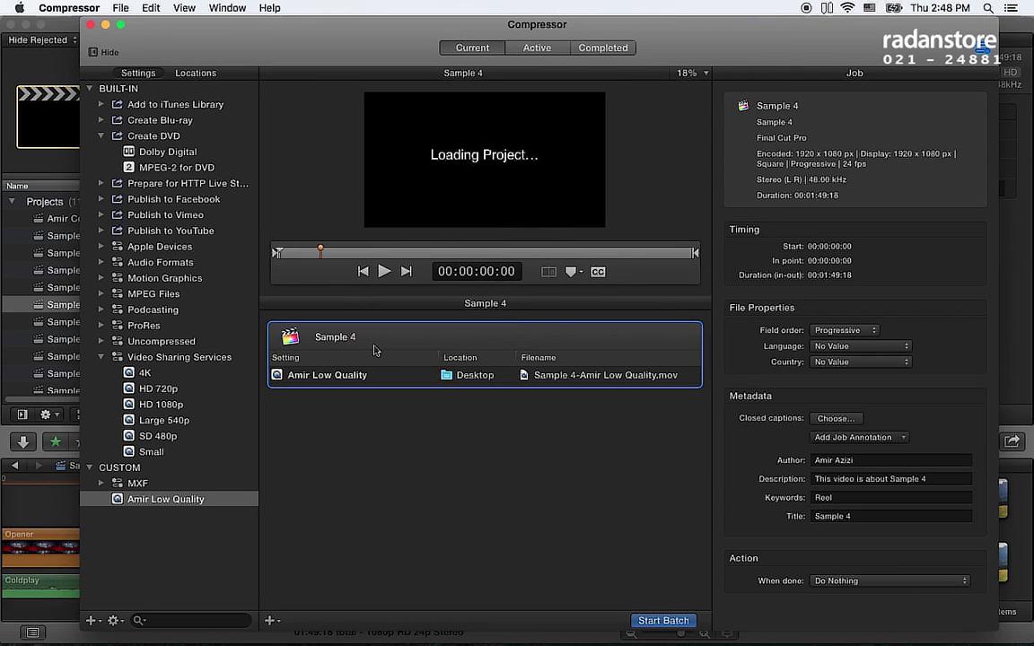
pyautogui.press('Delete')
pyautogui.click(72, 304)
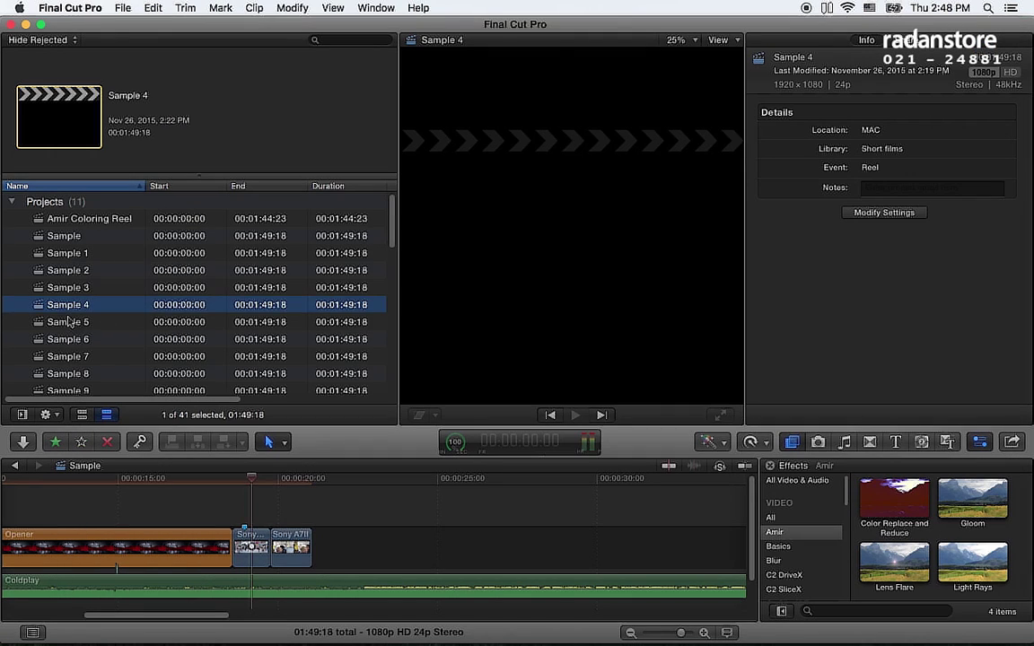
pyautogui.click(71, 322)
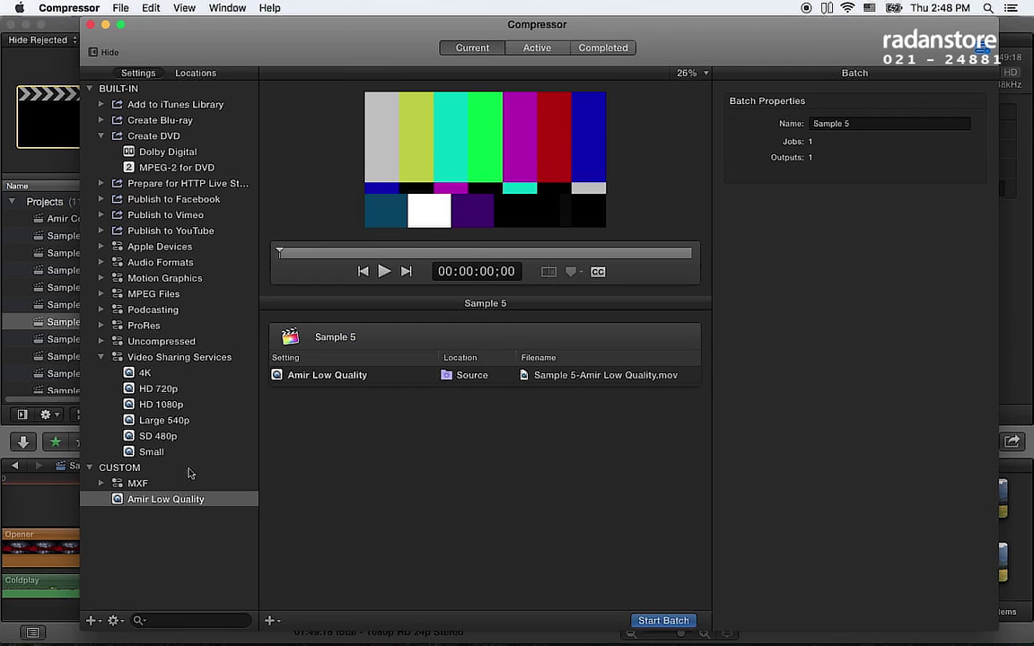
pyautogui.click(90, 7)
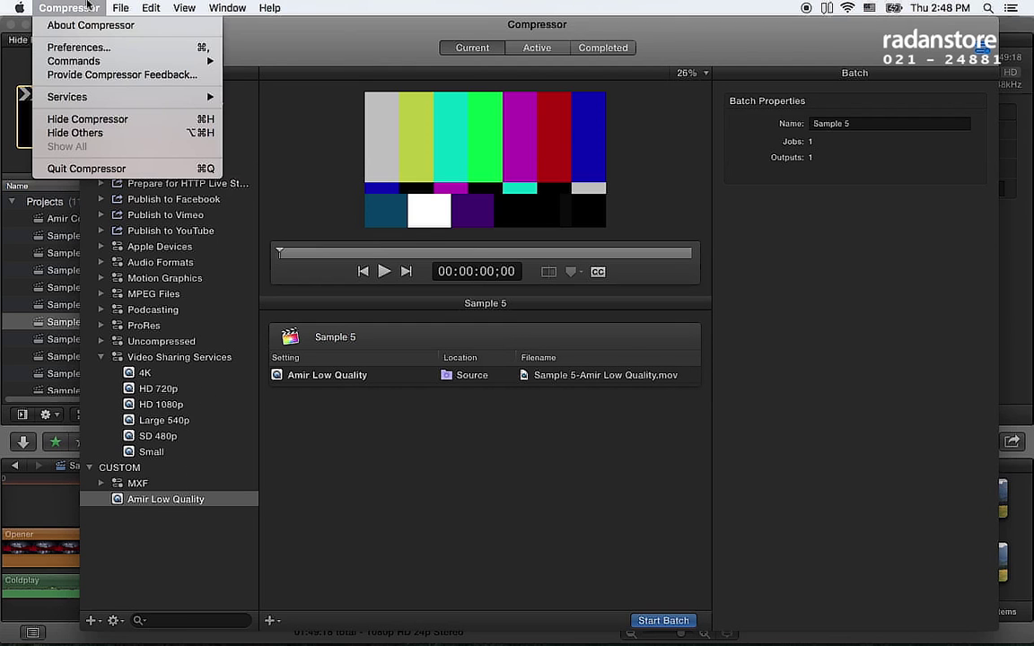
# In Compressor preferences, set the default Location to Source and Setting to None.
pyautogui.click(79, 46)
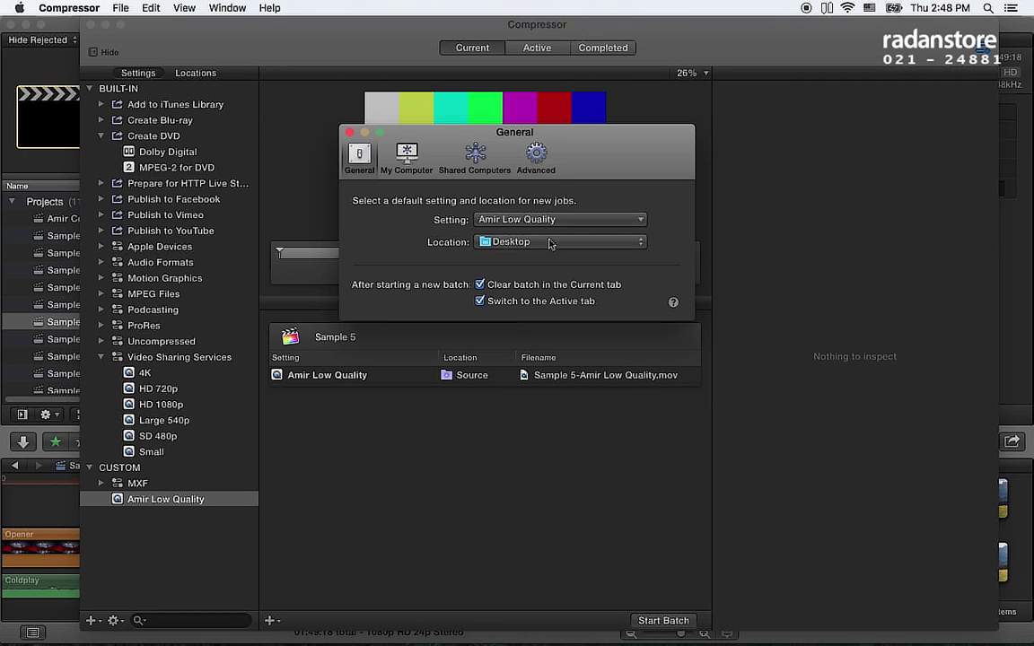
pyautogui.click(489, 241)
pyautogui.click(551, 267)
pyautogui.click(547, 220)
pyautogui.click(552, 239)
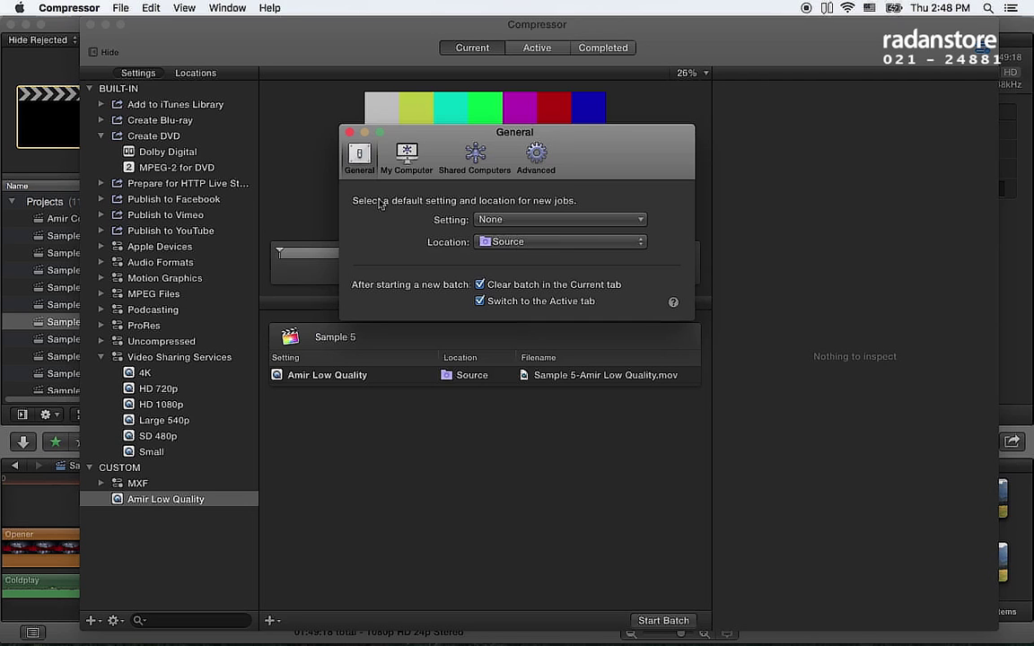
pyautogui.click(350, 133)
# Send Sample 6 from Final Cut Pro to Compressor, then come back and select Sample 5.
pyautogui.press('super+h')
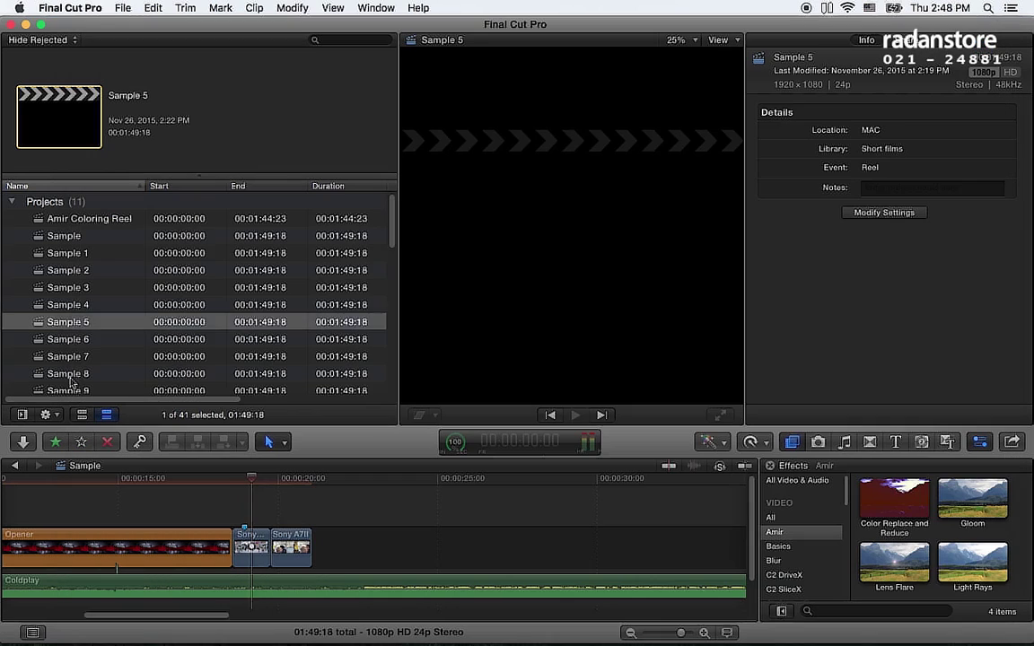
pyautogui.click(97, 341)
pyautogui.scroll(-1, 99, 351)
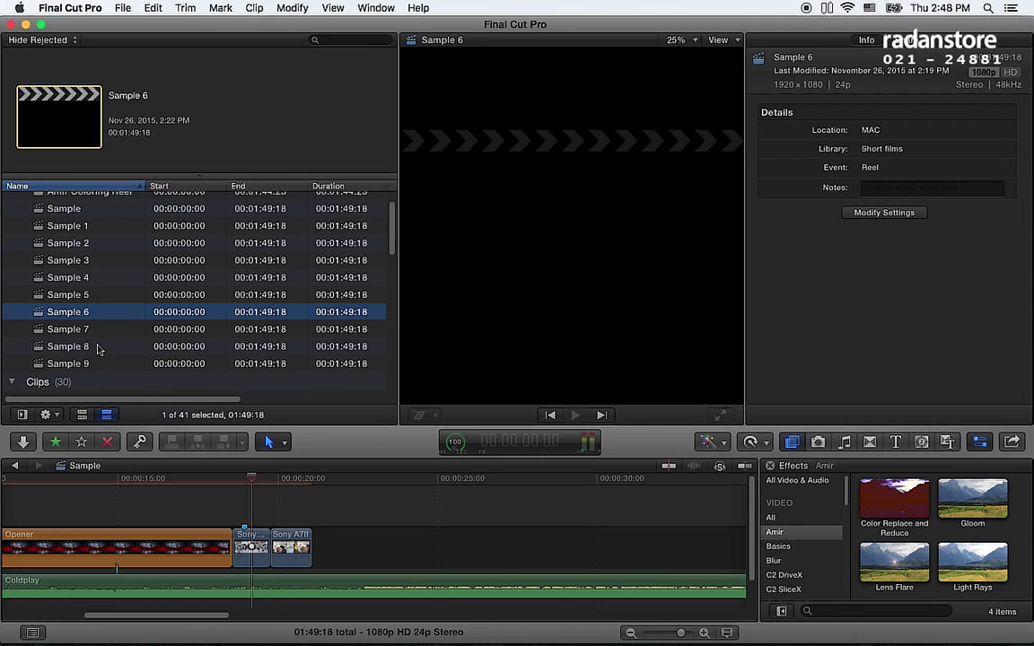
pyautogui.press('super+e')
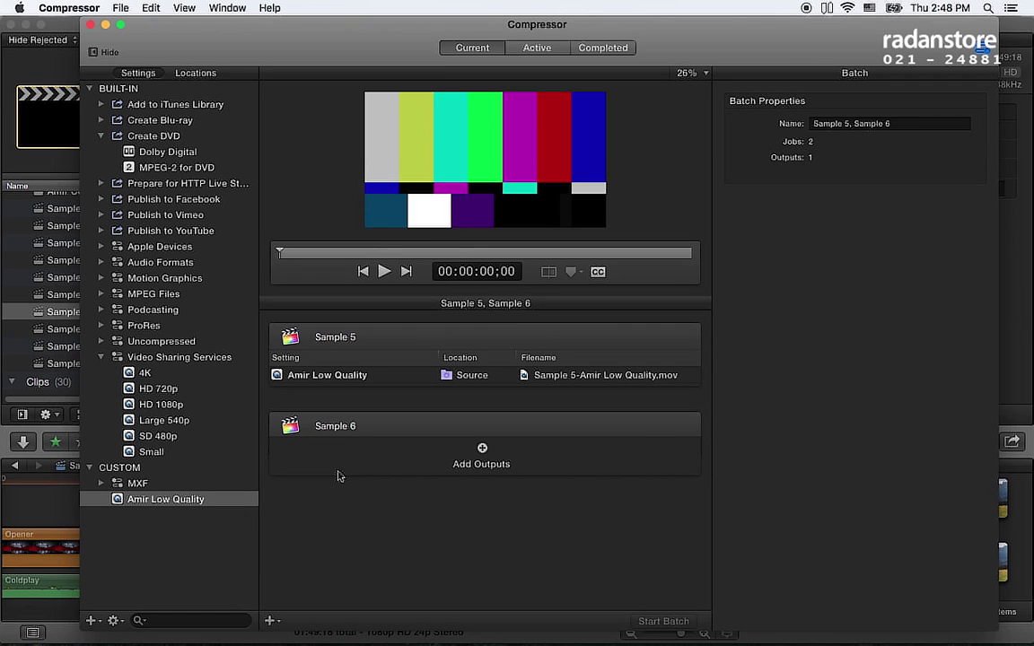
pyautogui.press('super+Tab')
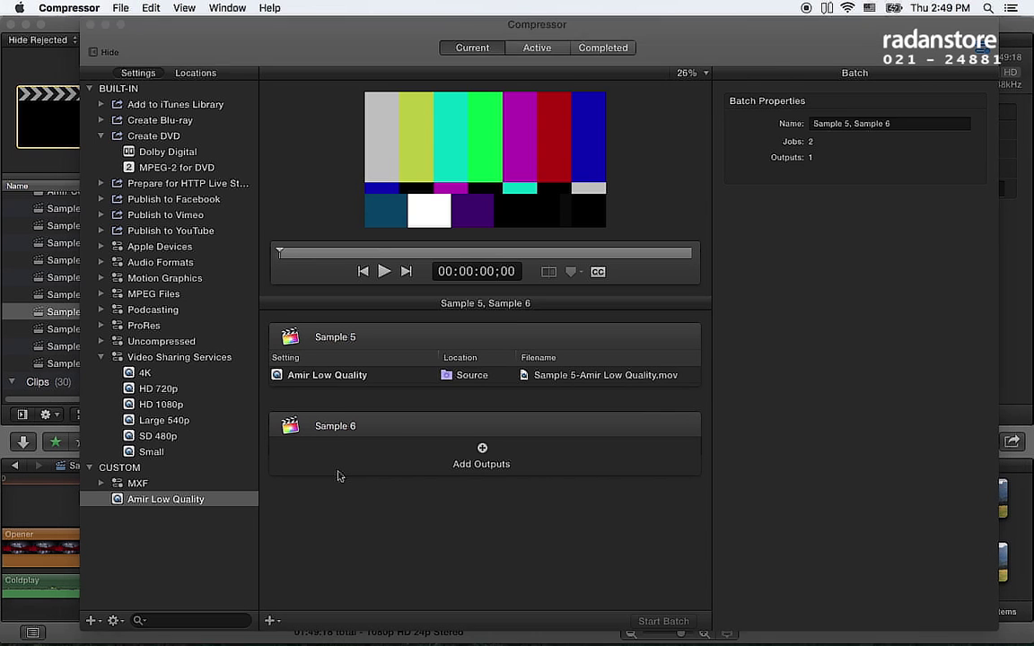
pyautogui.click(90, 294)
# Add a Compressor Settings destination using Custom > Amir Low Quality.
pyautogui.click(126, 7)
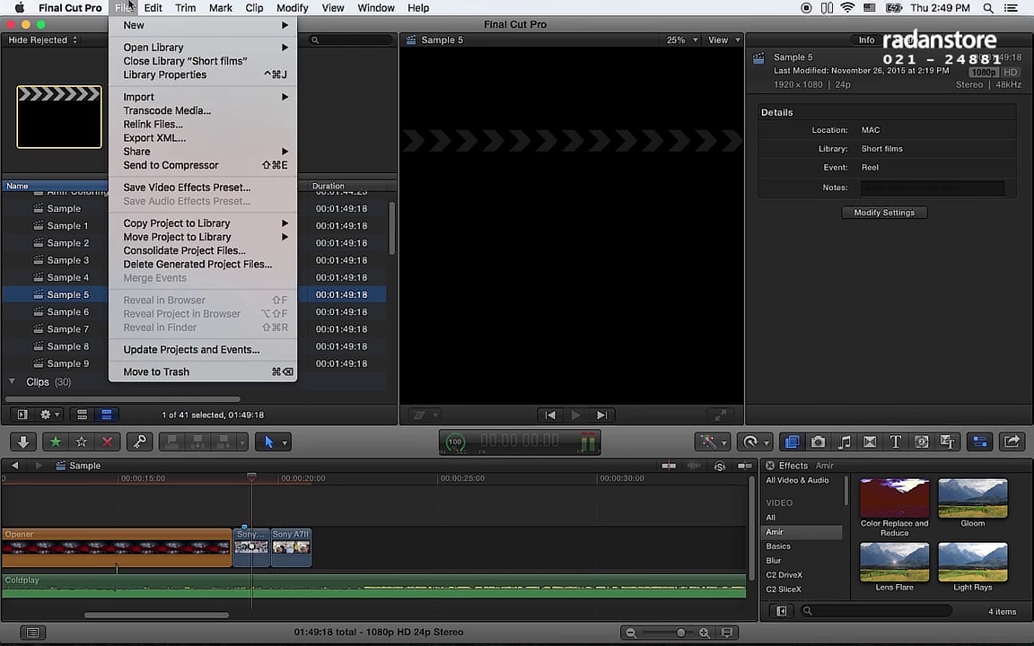
pyautogui.moveTo(166, 151)
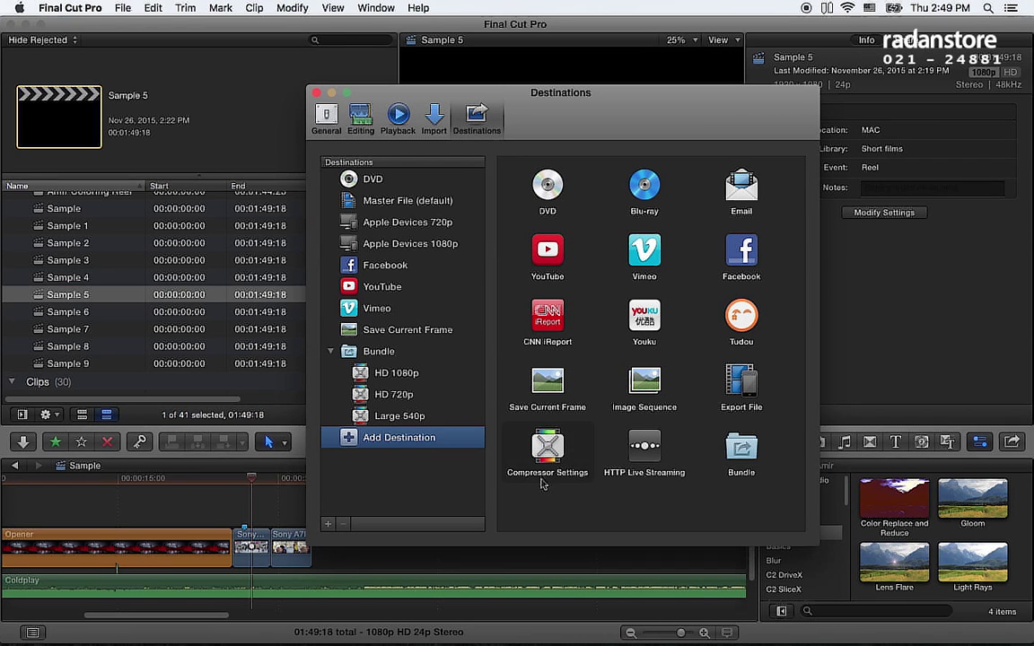
pyautogui.click(557, 449)
pyautogui.doubleClick(557, 448)
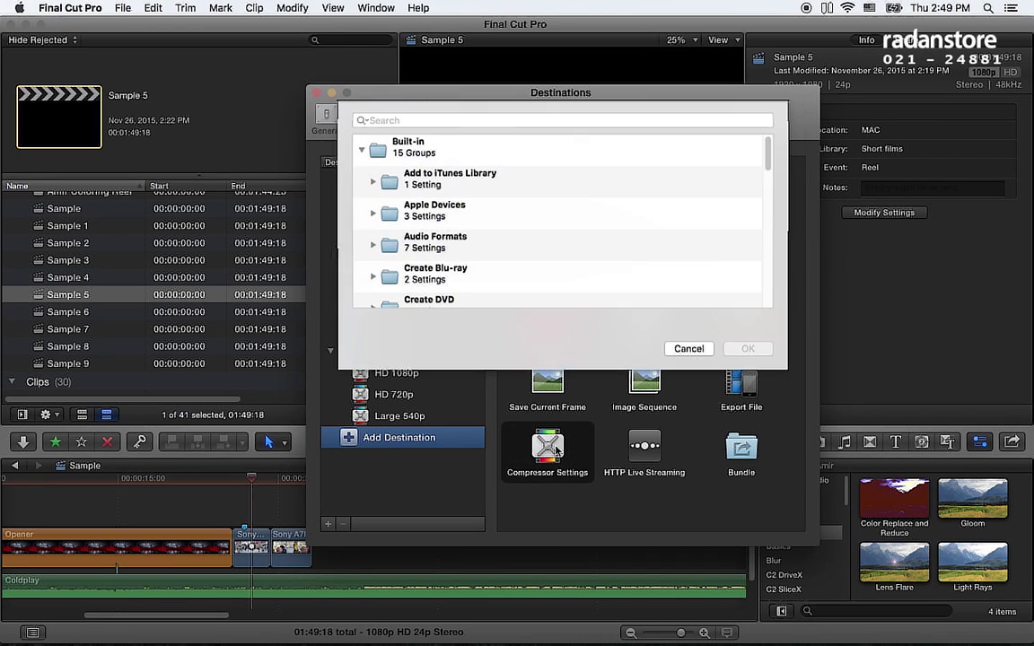
pyautogui.click(363, 154)
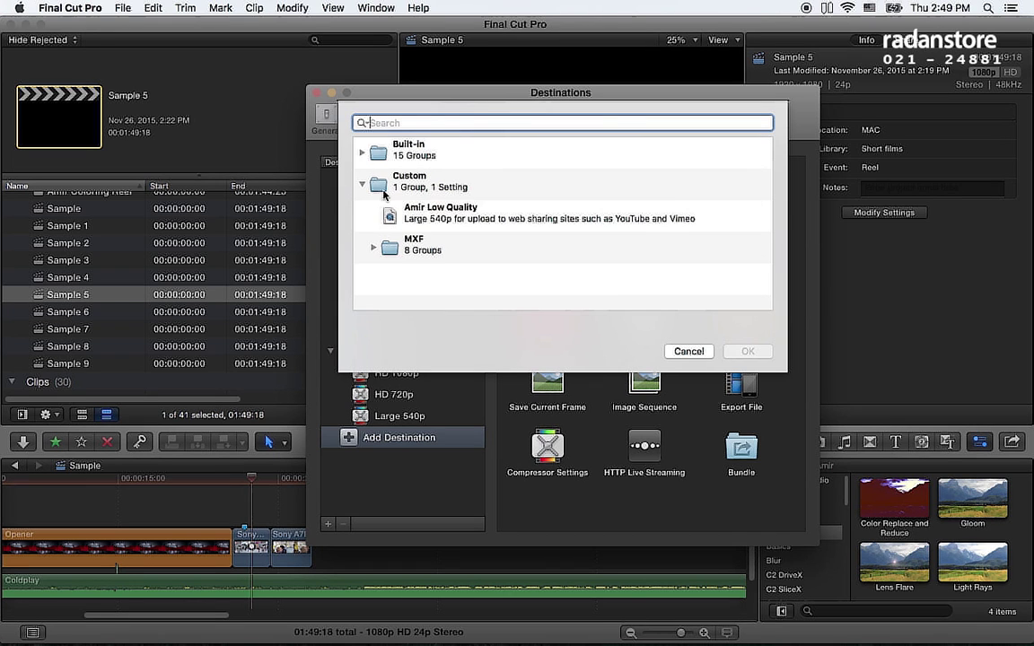
pyautogui.click(408, 216)
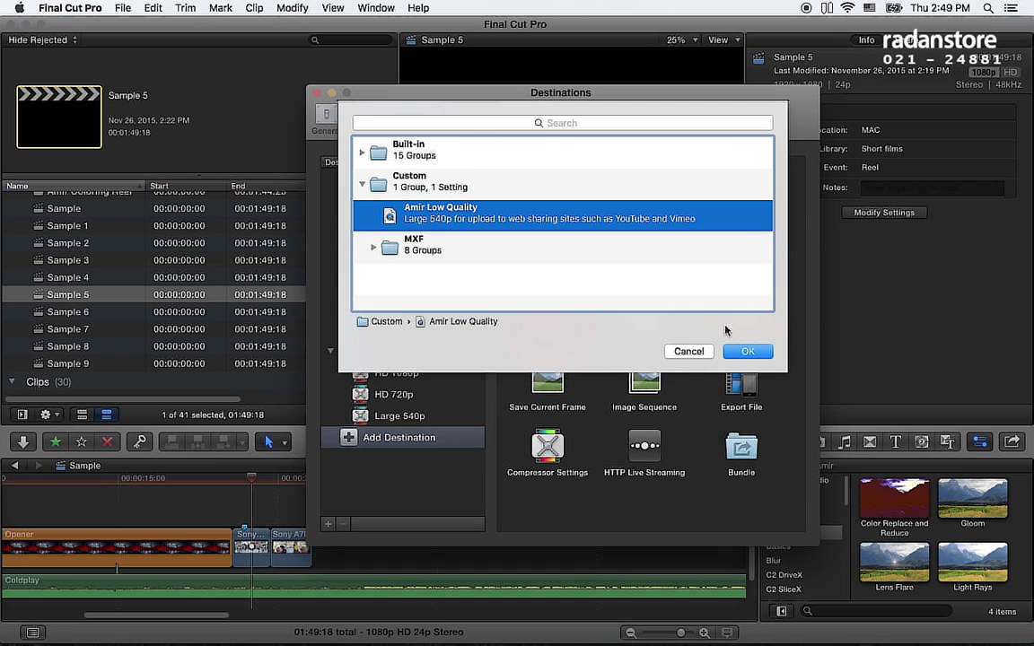
pyautogui.click(742, 352)
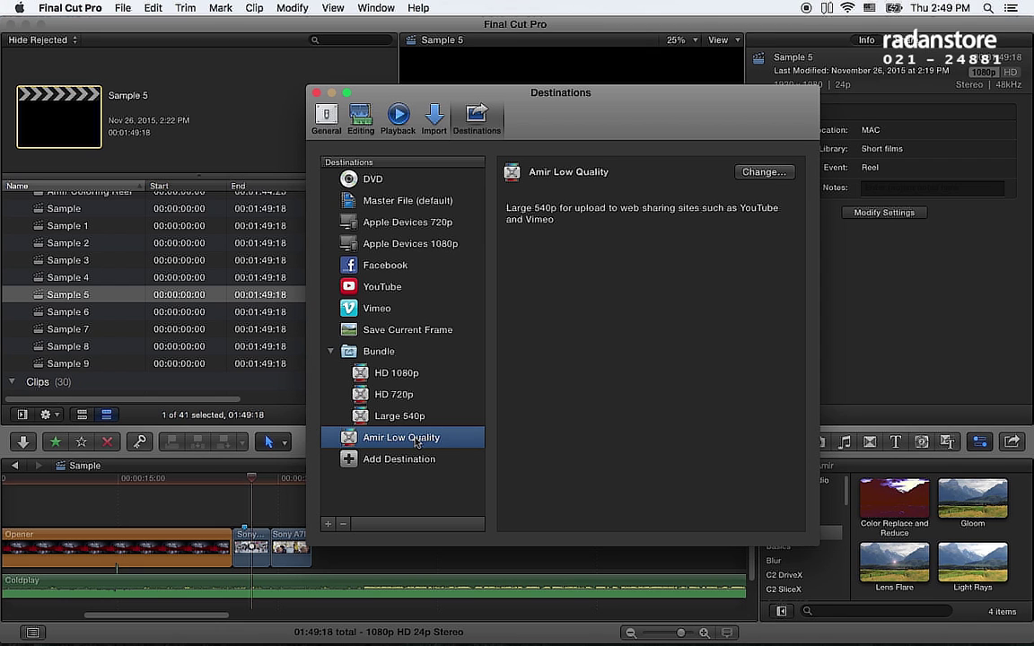
# Make Amir Low Quality the default destination and close the Destinations window.
pyautogui.rightClick(473, 439)
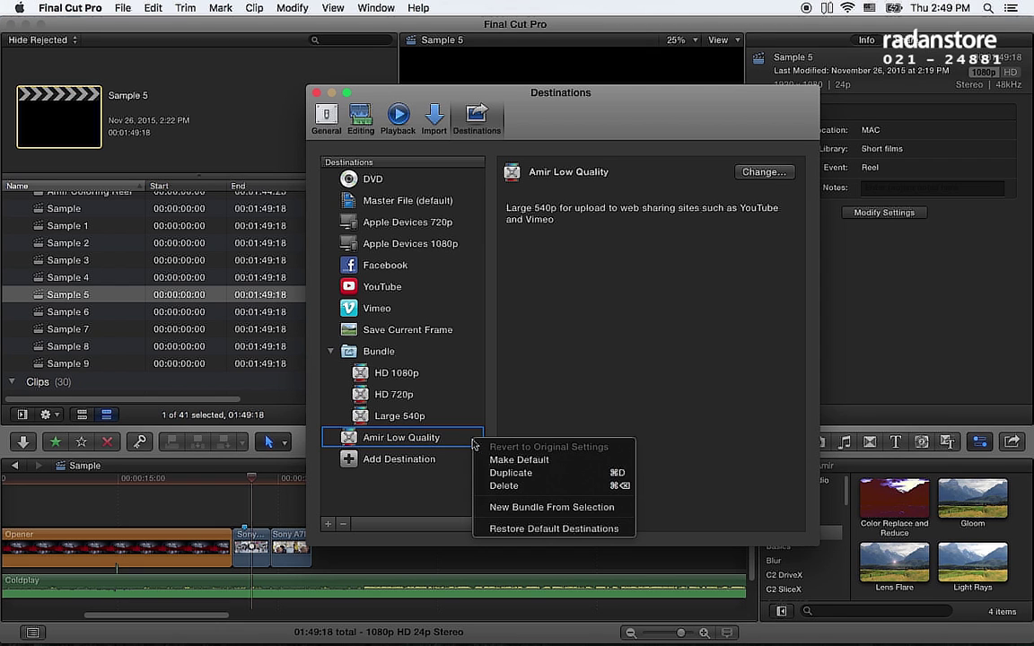
pyautogui.click(519, 461)
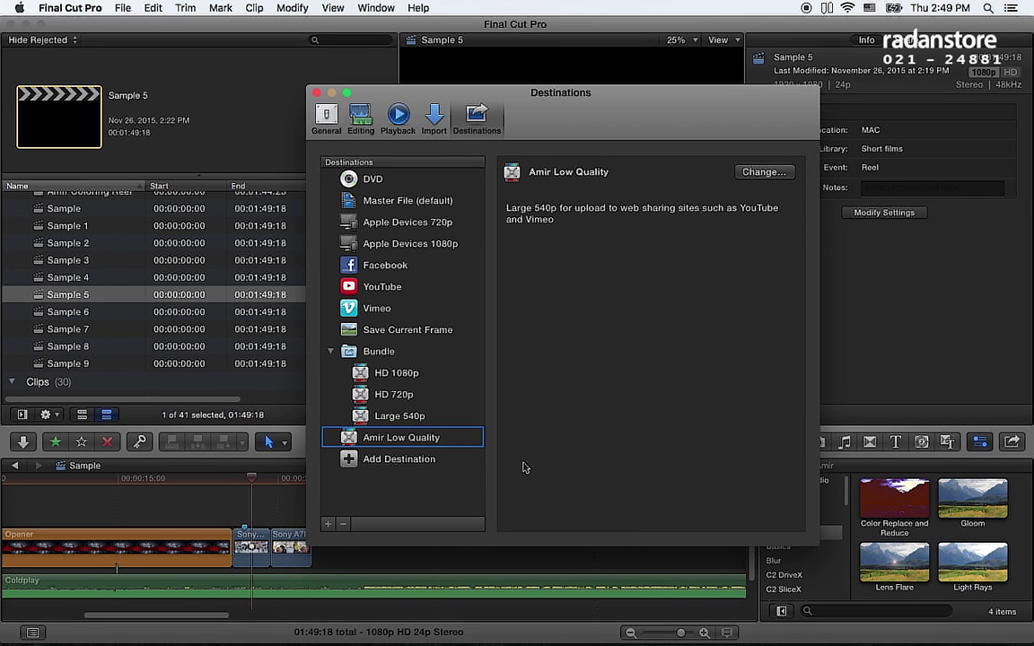
pyautogui.click(316, 92)
pyautogui.press('super+Tab')
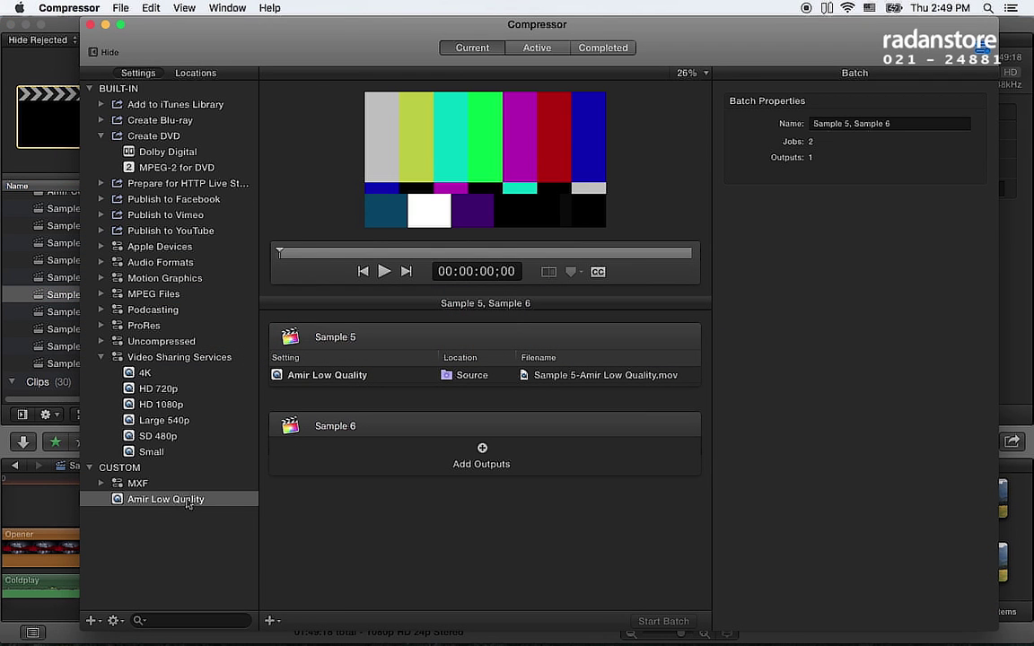
# Select the Sample project and view its share settings using Amir Low Quality.
pyautogui.press('super+Tab')
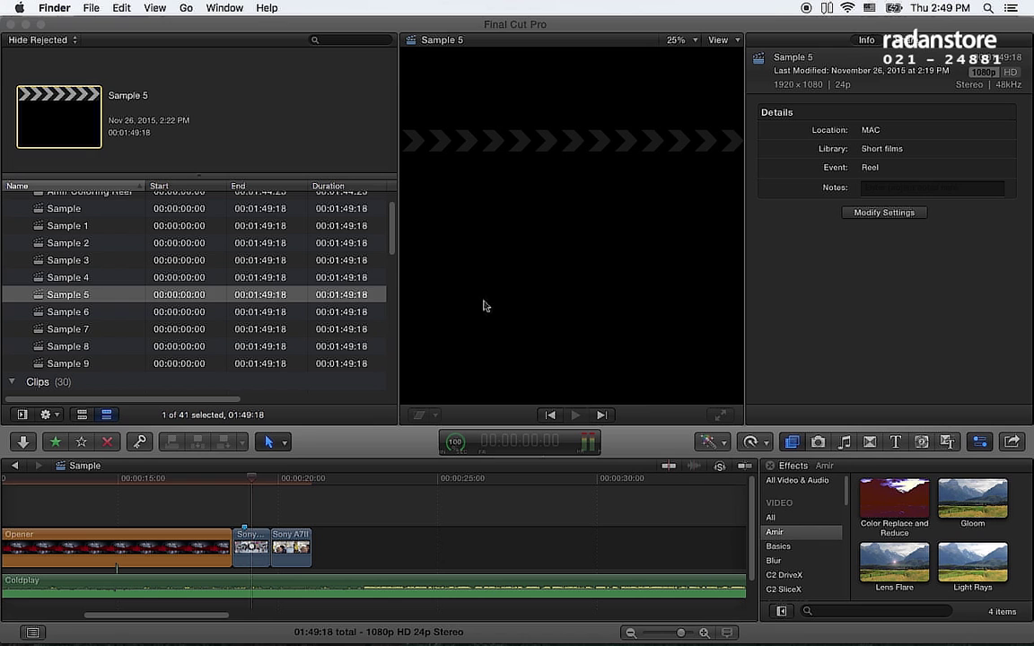
pyautogui.scroll(1, 106, 288)
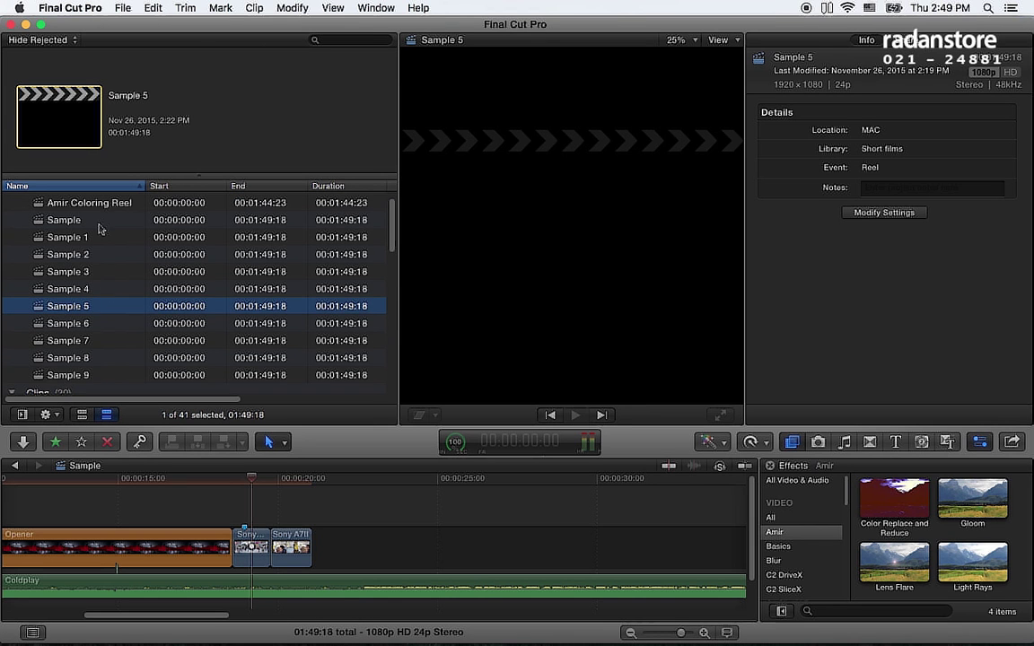
pyautogui.click(99, 225)
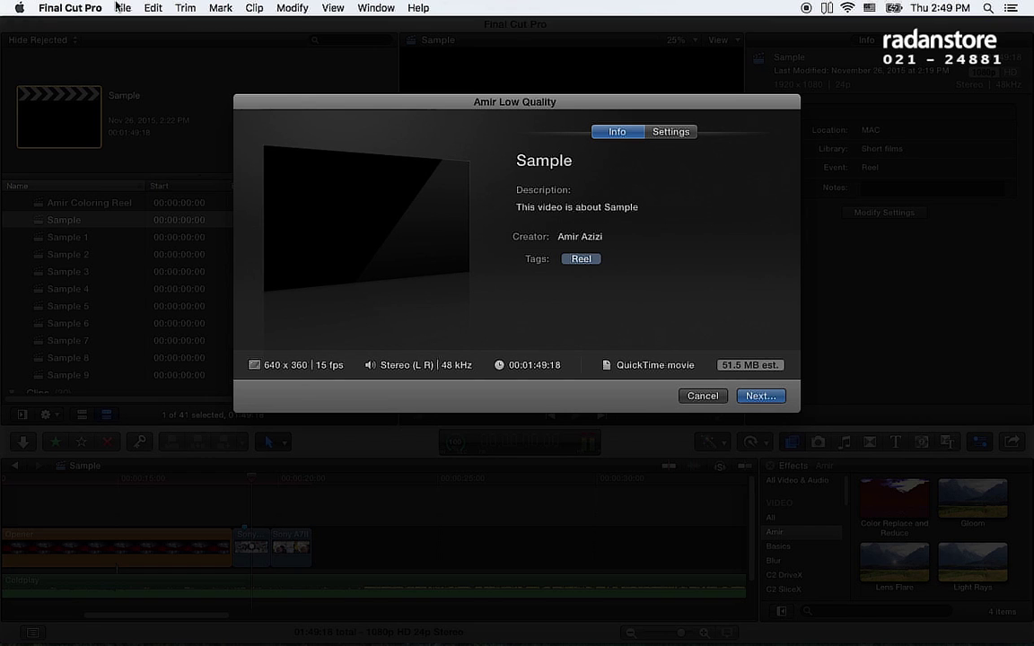
pyautogui.click(115, 7)
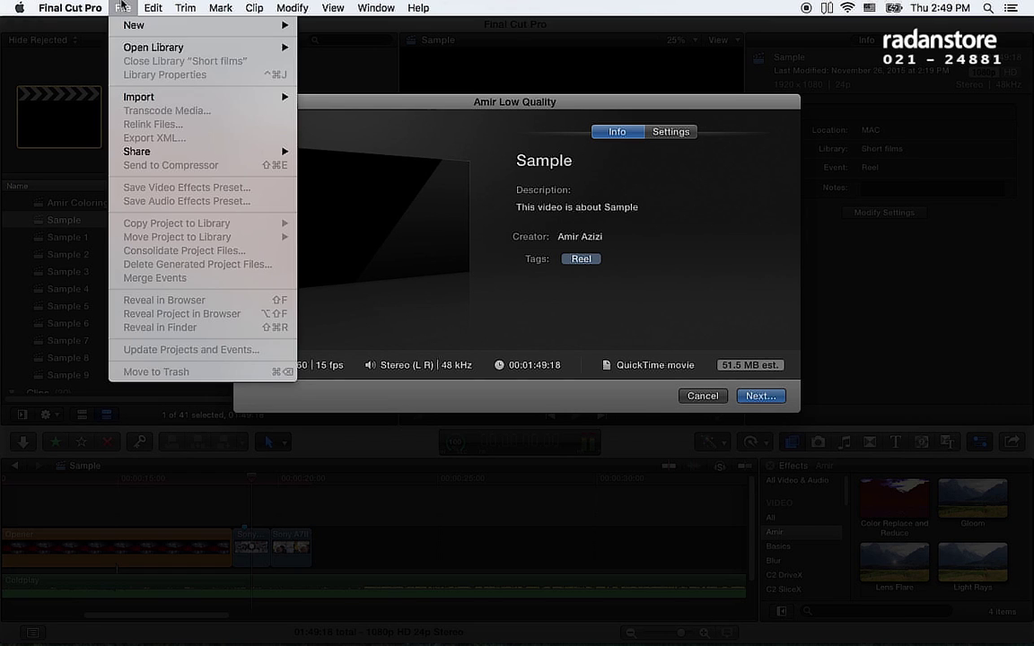
pyautogui.moveTo(189, 154)
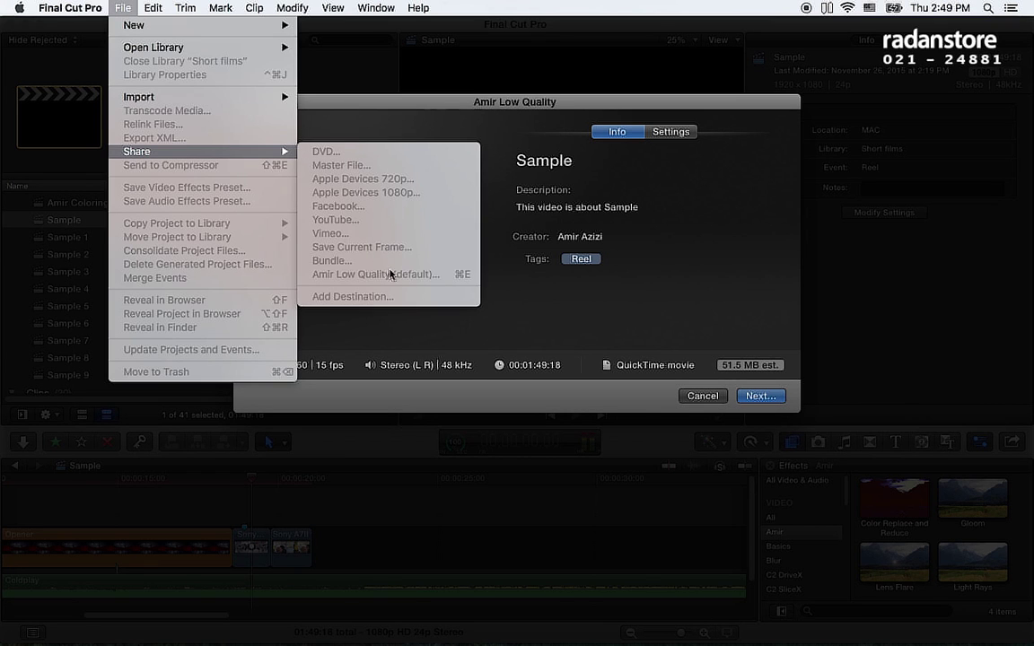
pyautogui.click(675, 132)
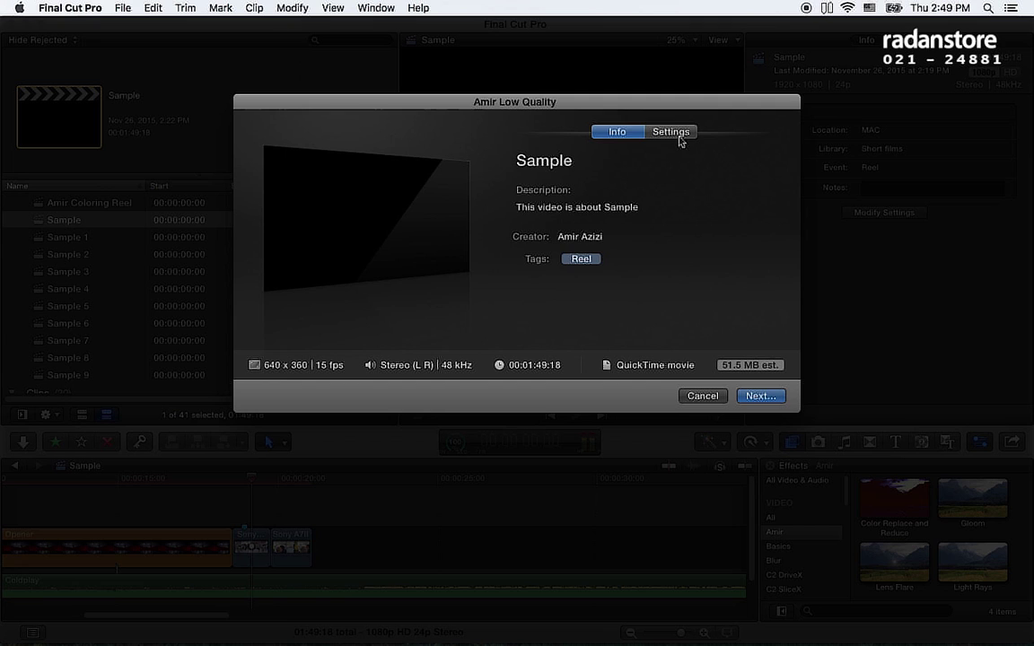
pyautogui.click(675, 133)
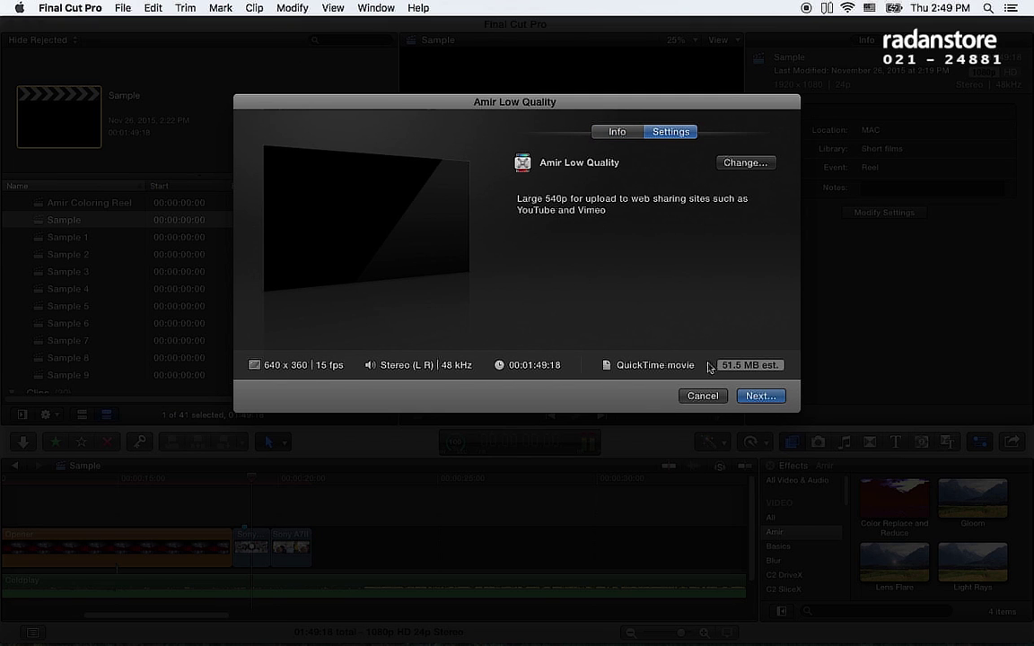
# Continue to the save sheet, then cancel it and the share dialog without exporting.
pyautogui.click(774, 400)
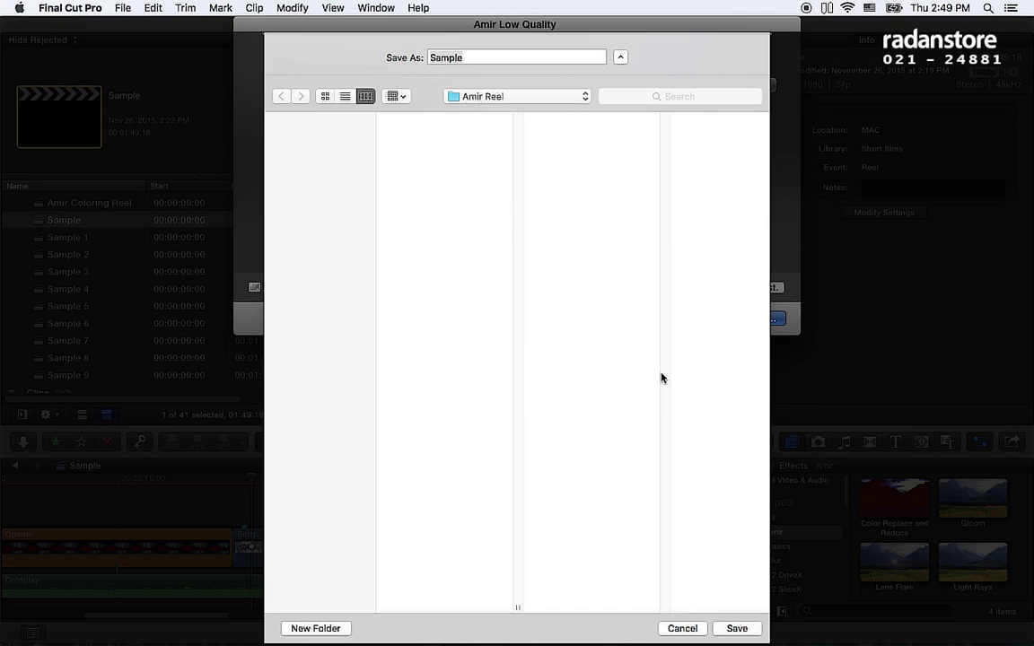
pyautogui.press('super+d')
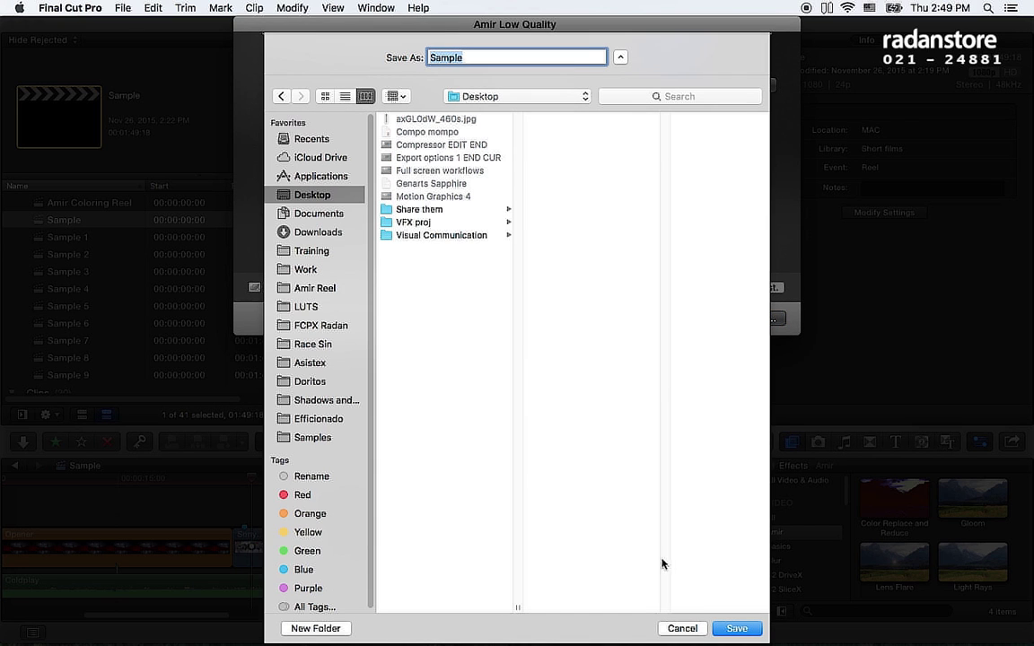
pyautogui.click(681, 628)
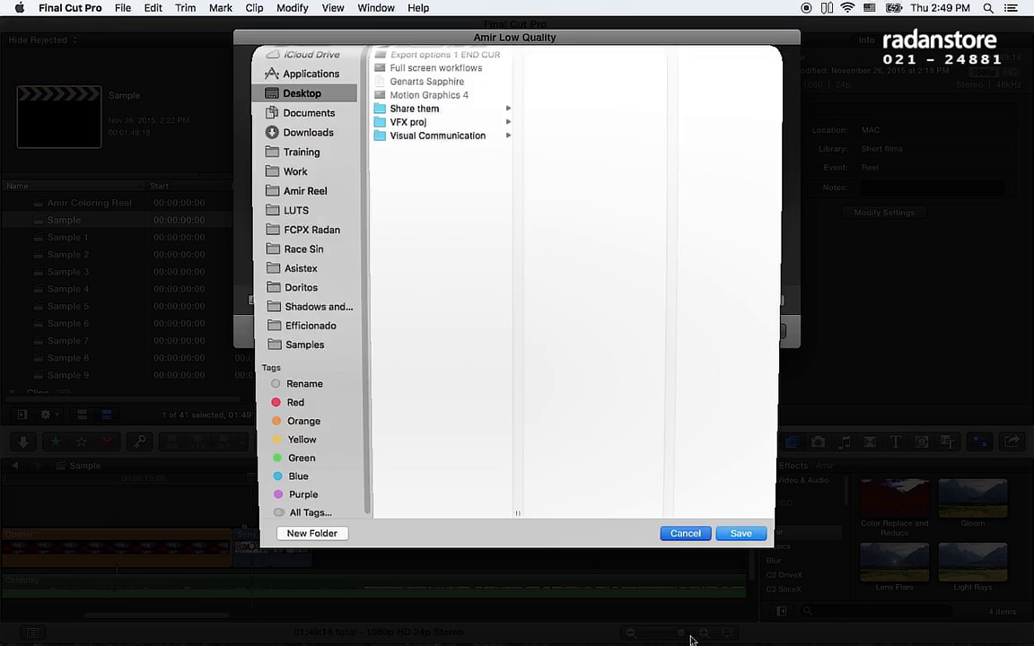
pyautogui.click(717, 396)
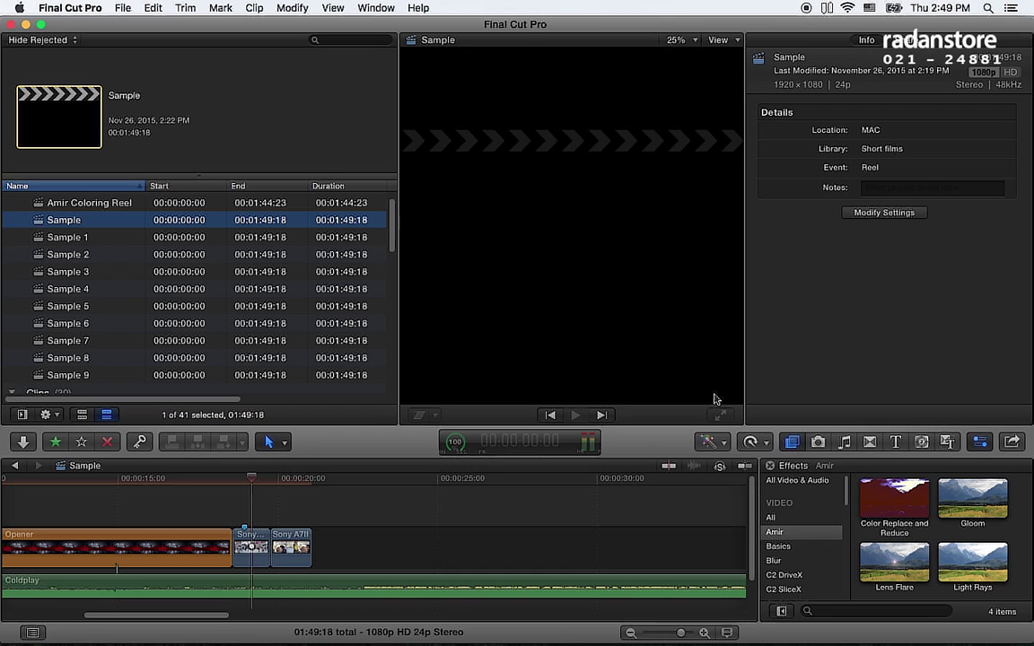
# Select Sample 6 and start adding a new share destination.
pyautogui.click(97, 237)
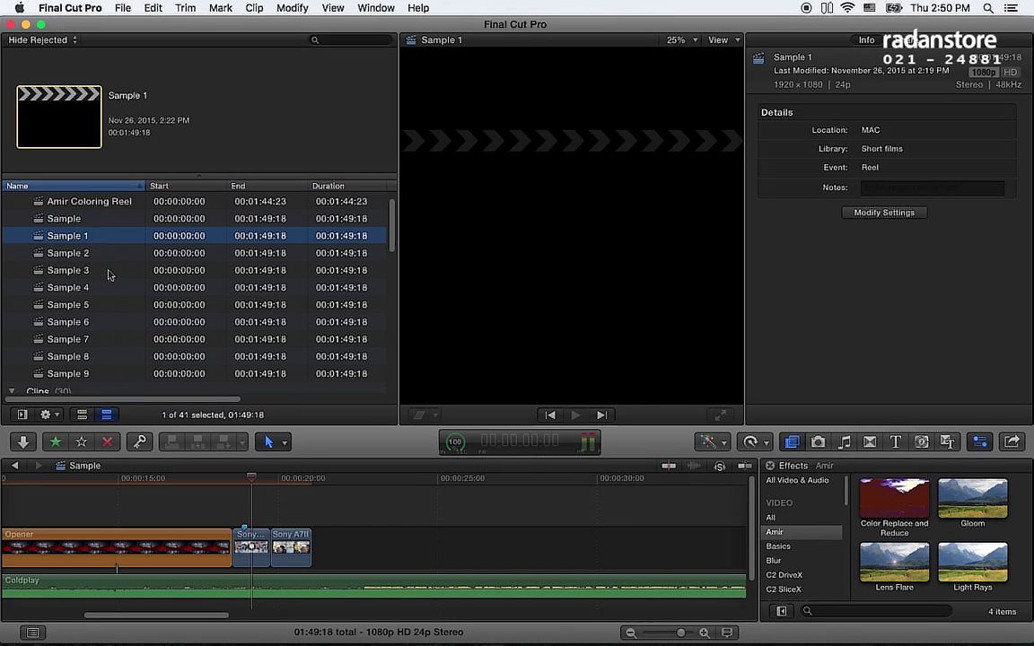
pyautogui.click(105, 273)
pyautogui.click(89, 325)
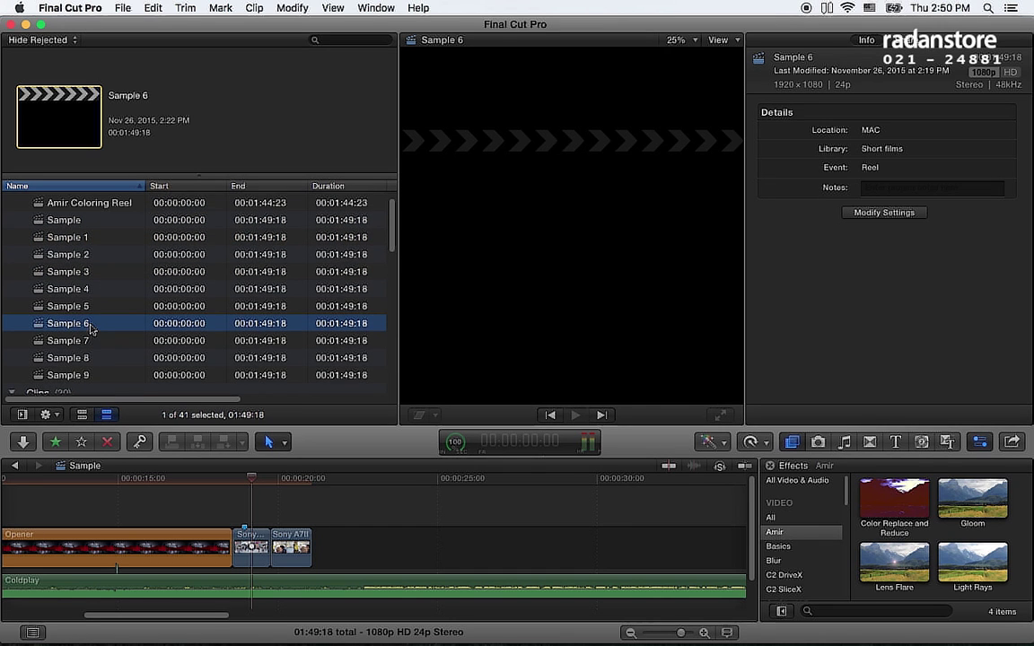
pyautogui.click(1013, 442)
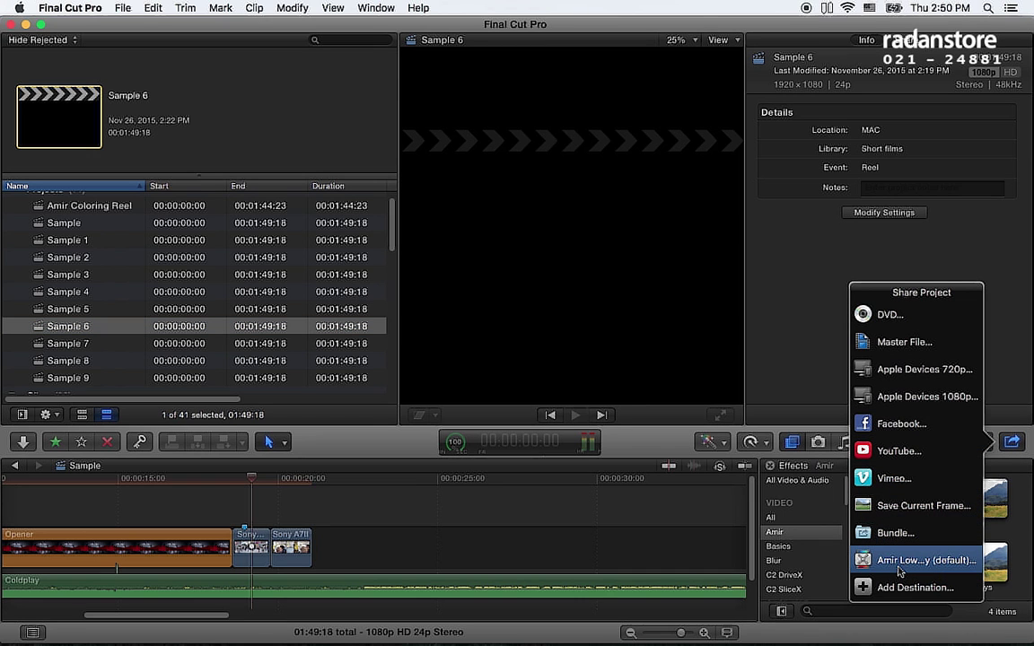
pyautogui.click(902, 587)
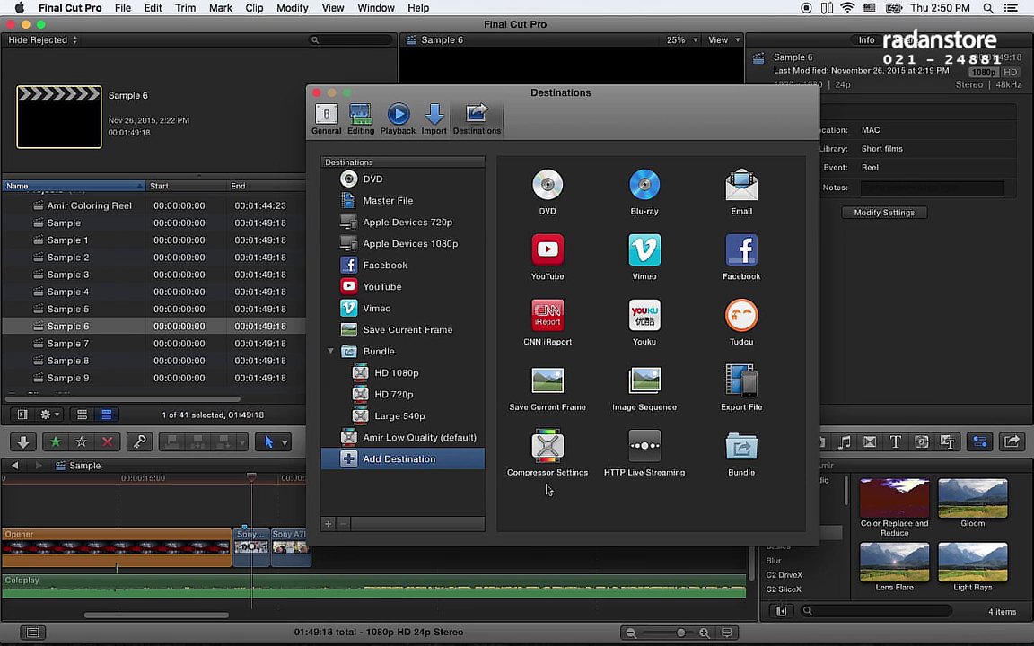
# Add the Compressor setting MXF > MXF 25 fps > 1080i25 AVC-Intra 50 as a destination.
pyautogui.click(530, 456)
pyautogui.click(545, 457)
pyautogui.doubleClick(545, 456)
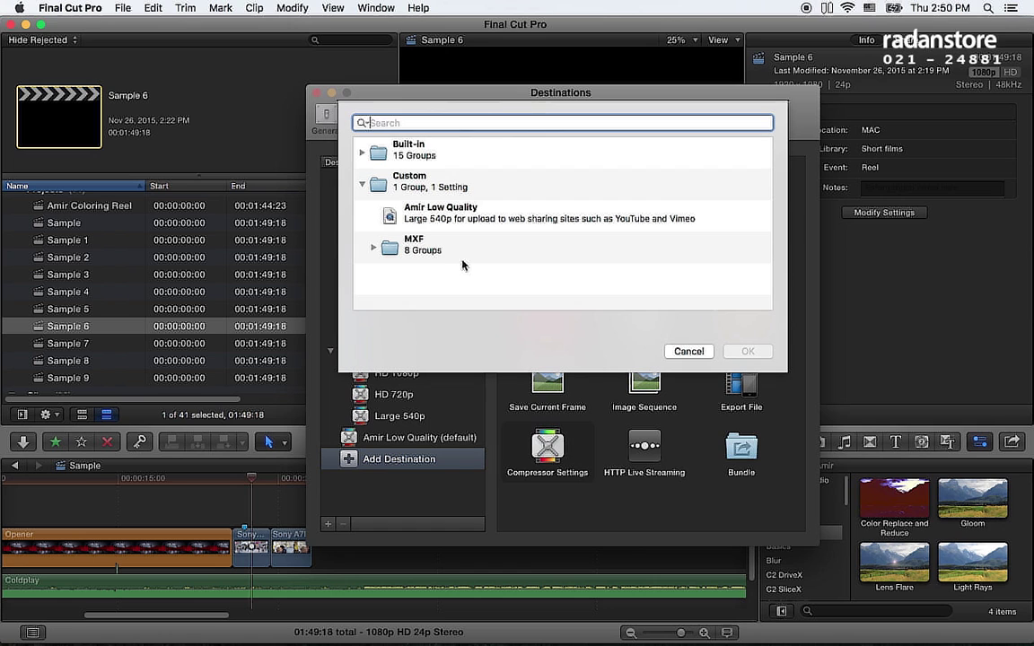
pyautogui.click(378, 246)
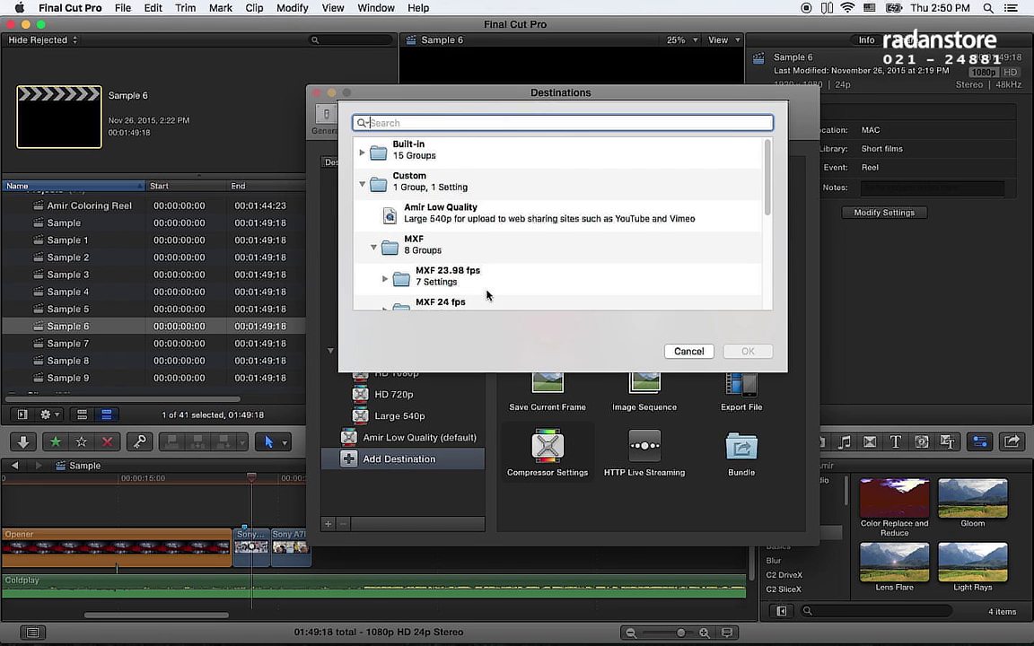
pyautogui.scroll(-5, 458, 269)
pyautogui.click(384, 191)
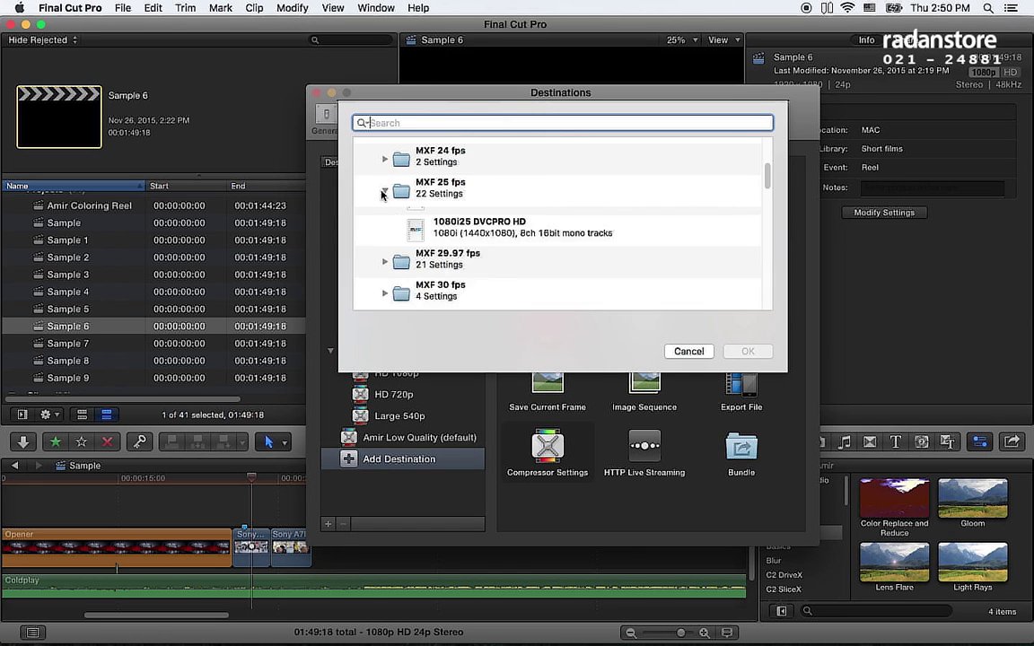
pyautogui.scroll(-3, 455, 264)
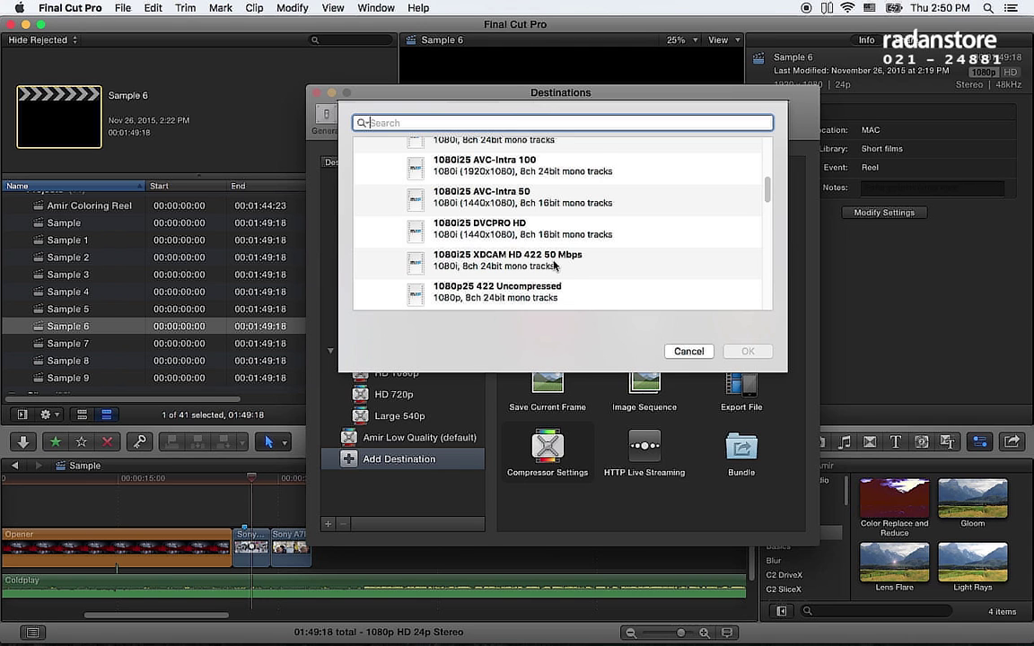
pyautogui.scroll(1, 503, 267)
pyautogui.click(465, 192)
pyautogui.click(746, 351)
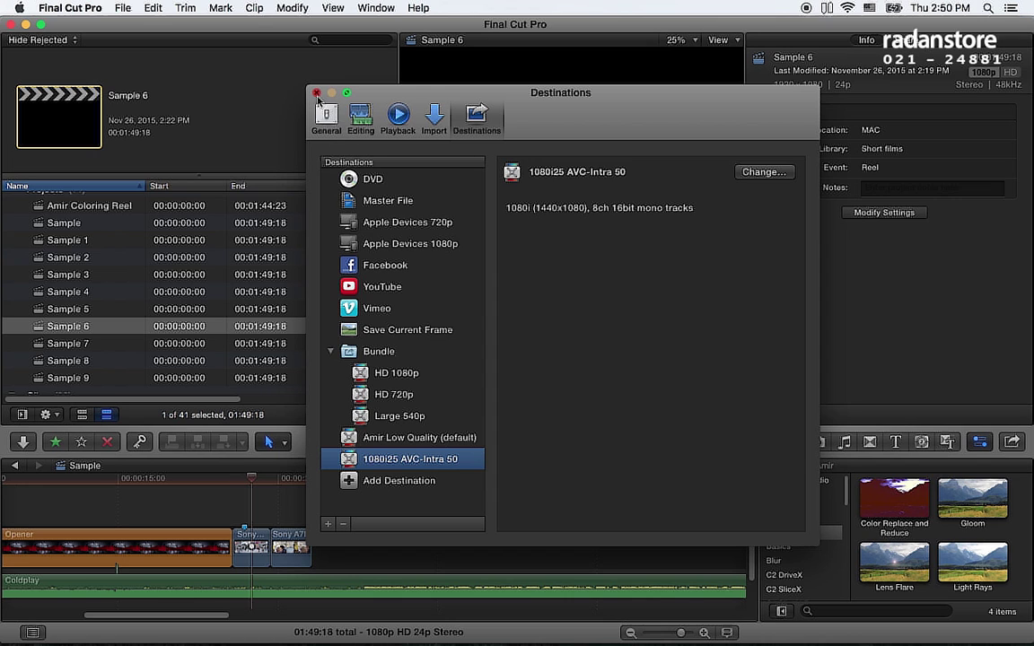
# Close the Destinations window and check the Share list shows both new destinations.
pyautogui.press('super+w')
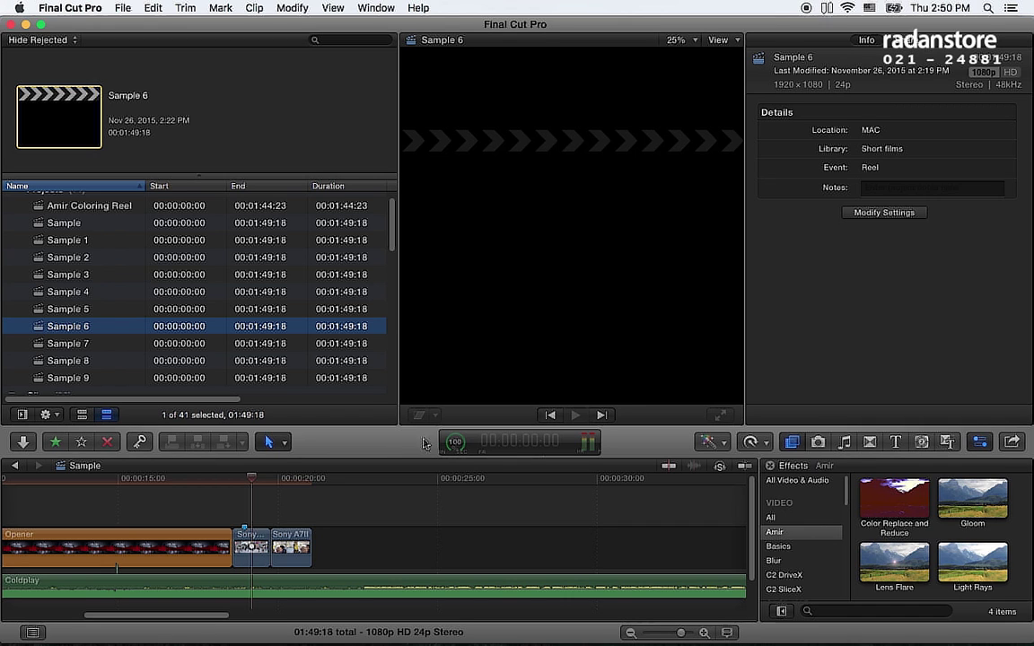
pyautogui.click(1010, 449)
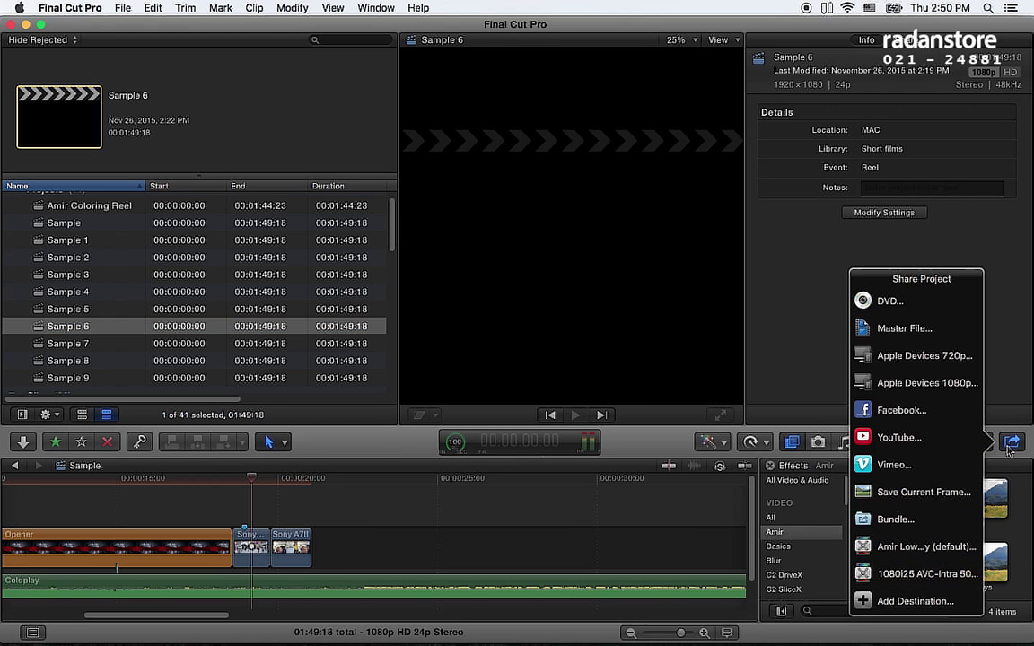